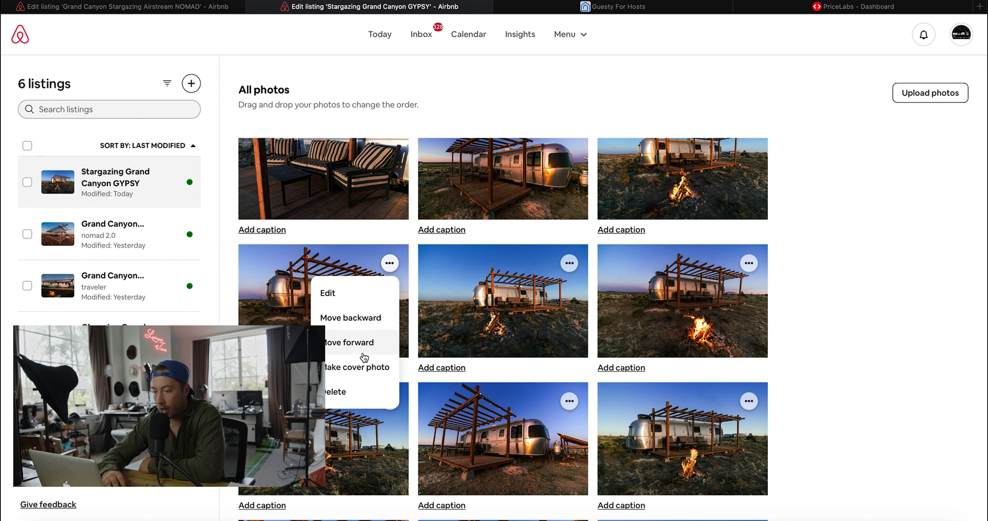
- Set the dusk campfire Airstream photo as the cover and open the public listing preview
left_click(361, 367)
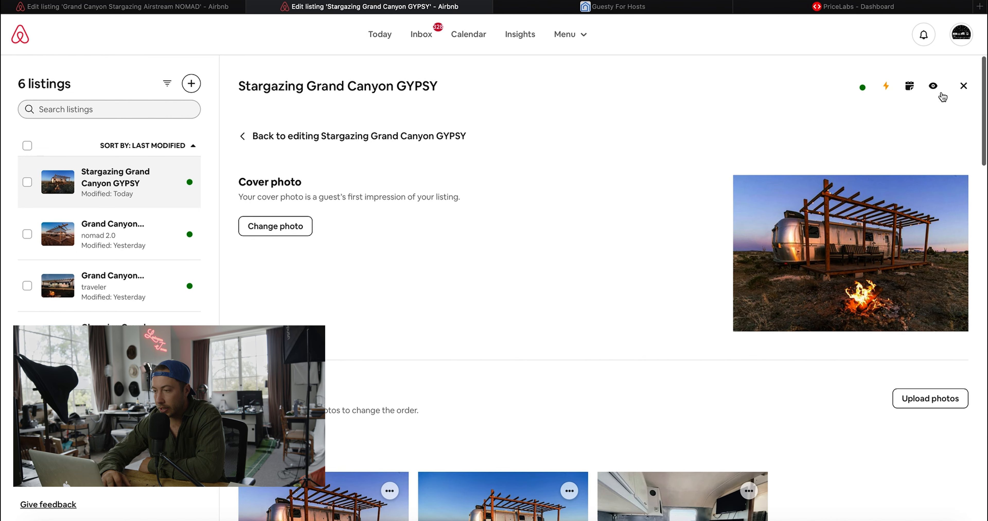
left_click(941, 94)
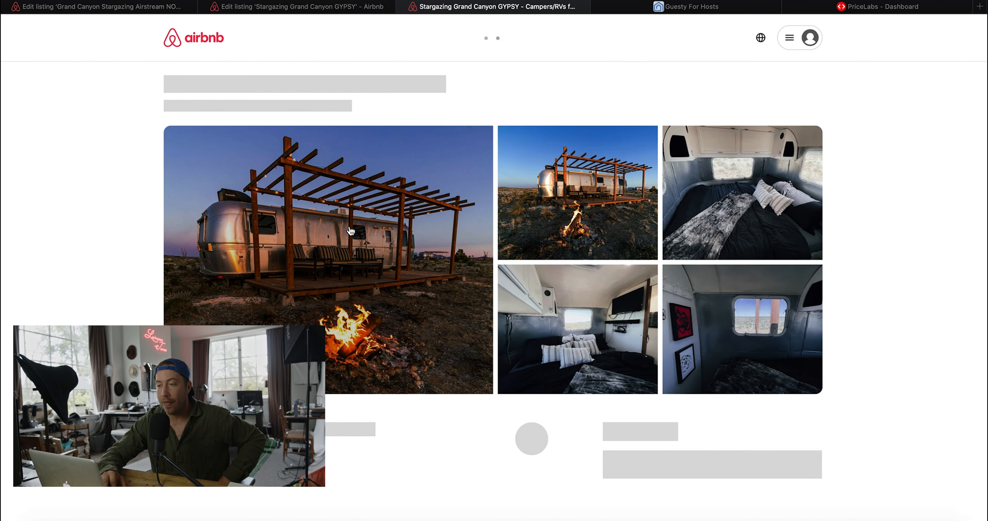
left_click(334, 12)
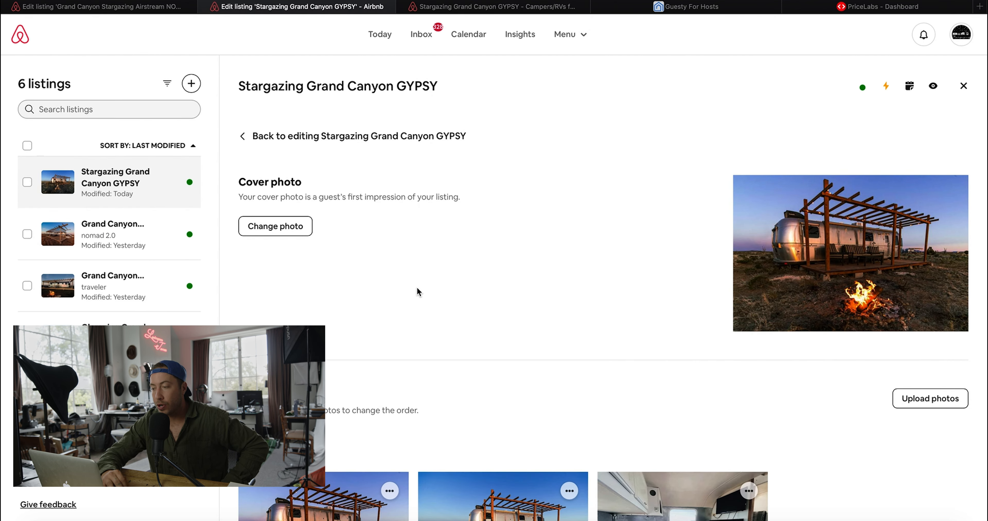
scroll(474, 316, "down", 1)
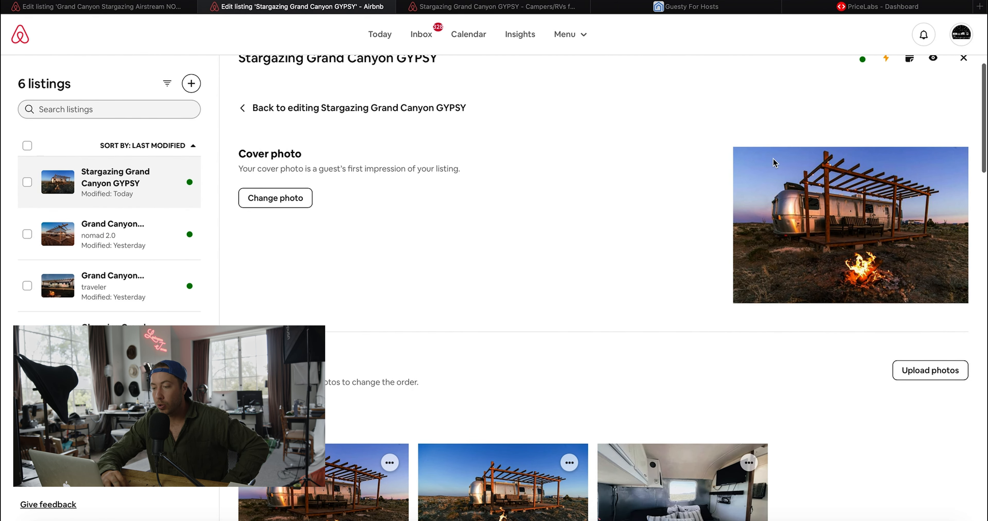
scroll(911, 248, "down", 3)
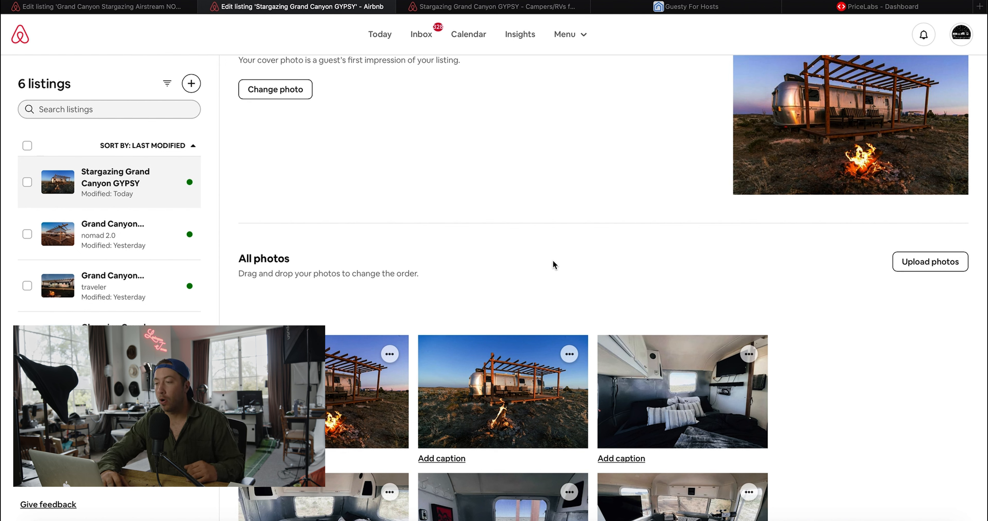
- Compare the public listing page with the photo editor to confirm the new cover photo
left_click(547, 8)
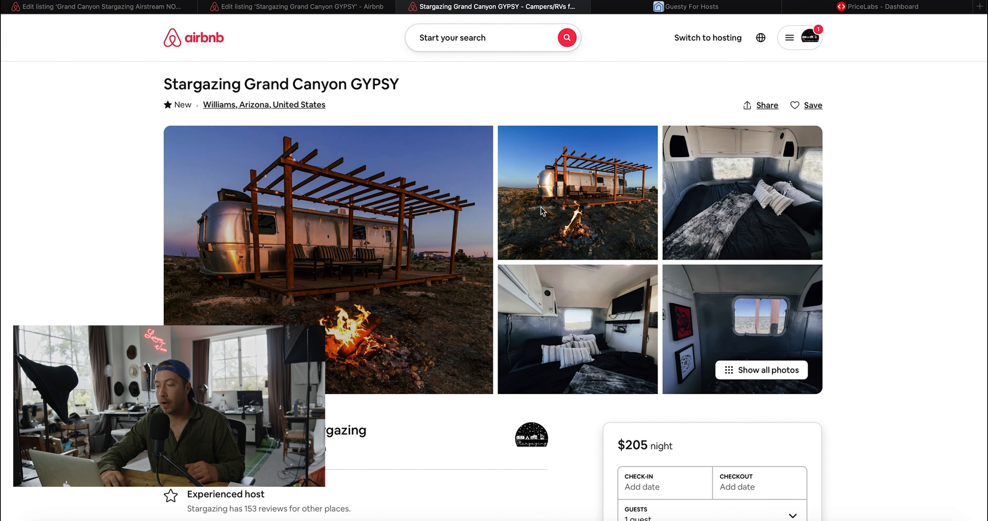
left_click(329, 9)
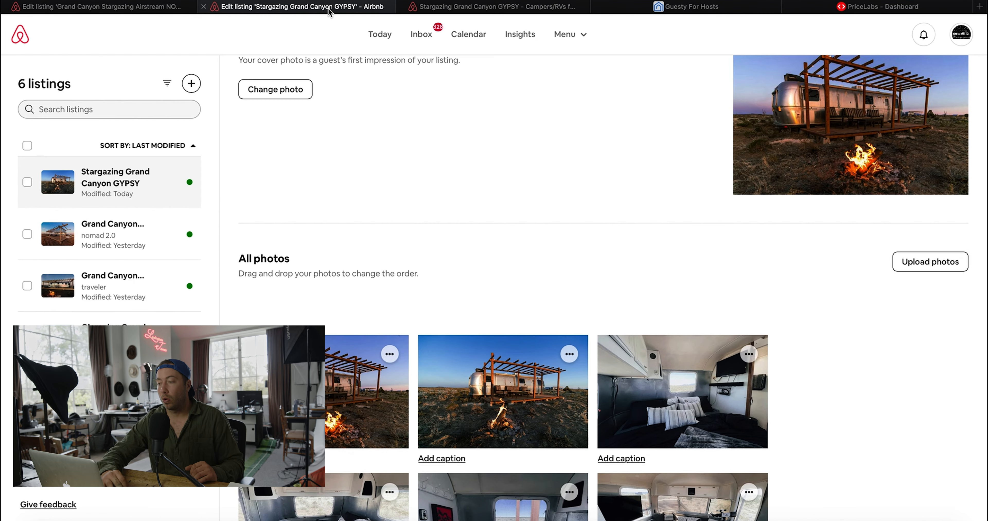
scroll(392, 256, "down", 5)
scroll(529, 253, "up", 8)
left_click(474, 8)
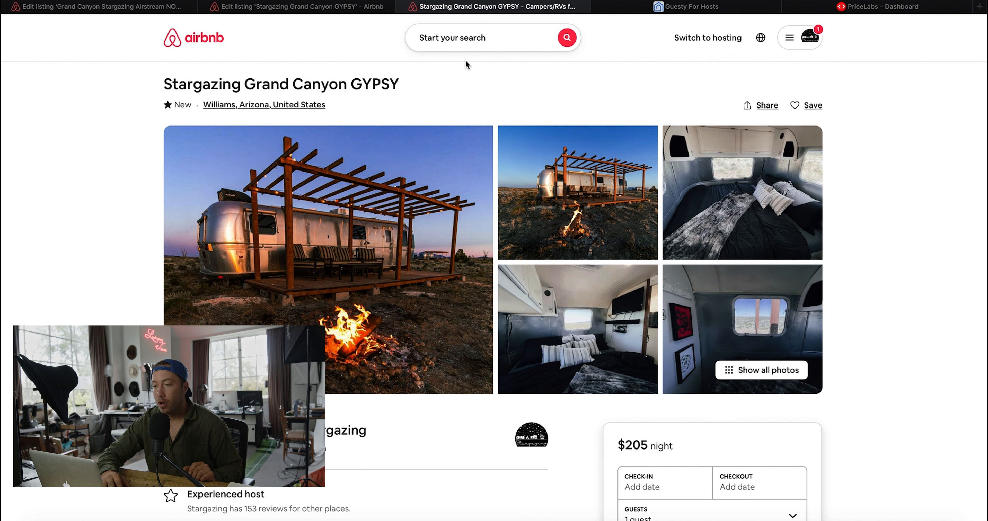
- Move the pergola Airstream photo into second place after the campfire cover
left_click(246, 7)
scroll(493, 325, "down", 10)
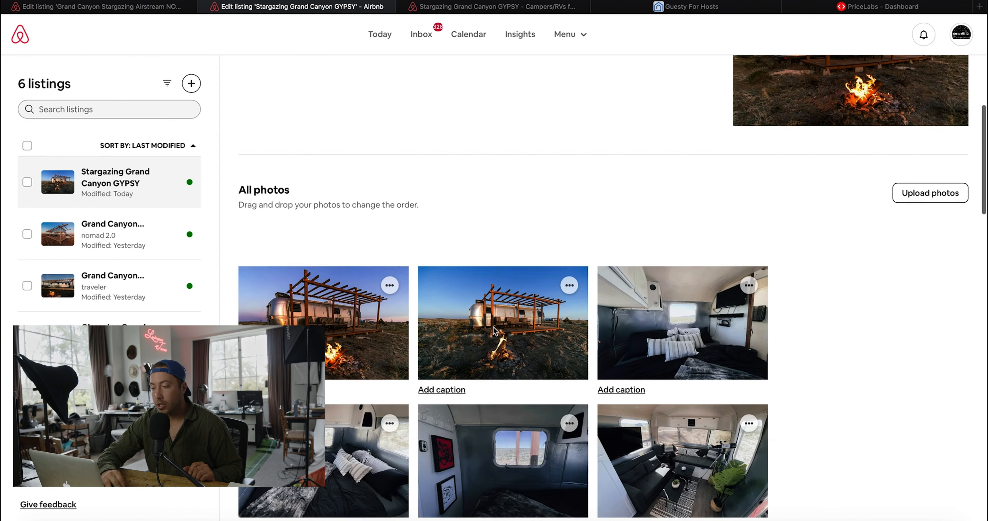
scroll(493, 327, "down", 10)
scroll(493, 328, "up", 5)
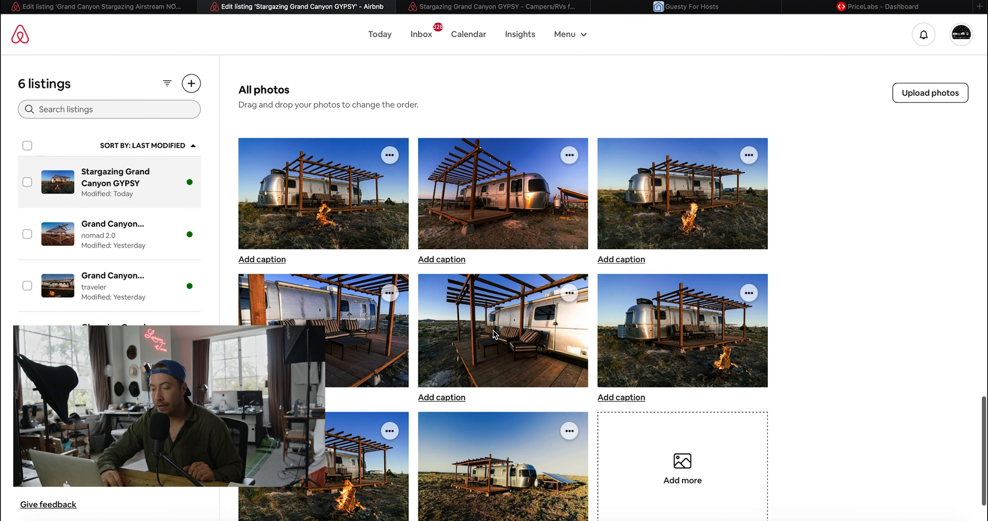
scroll(495, 335, "up", 3)
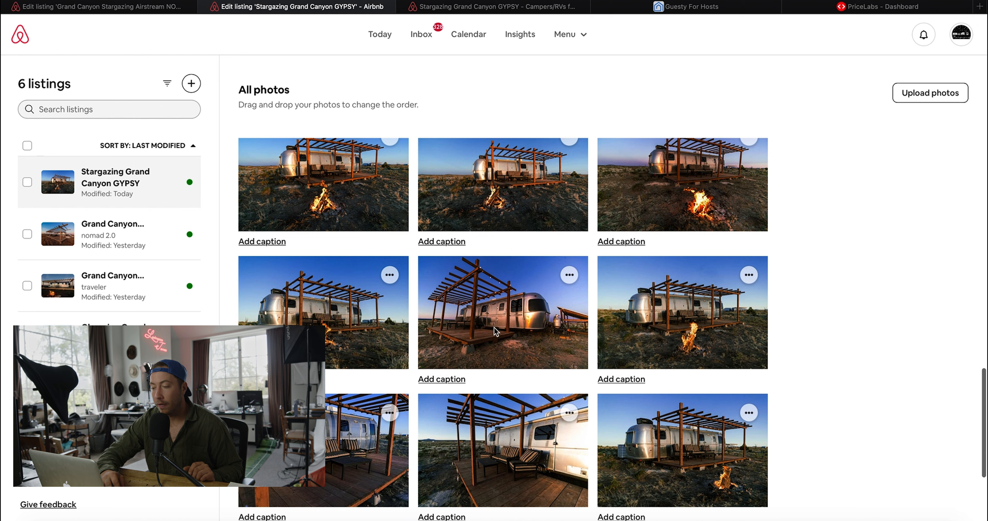
left_click_drag(473, 275, 459, 329)
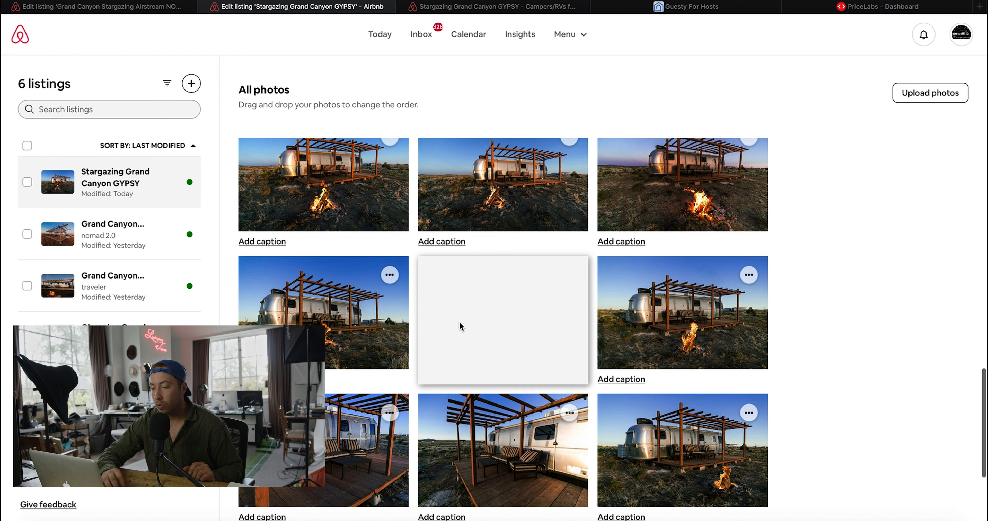
scroll(460, 322, "up", 20)
left_click_drag(459, 322, 472, 444)
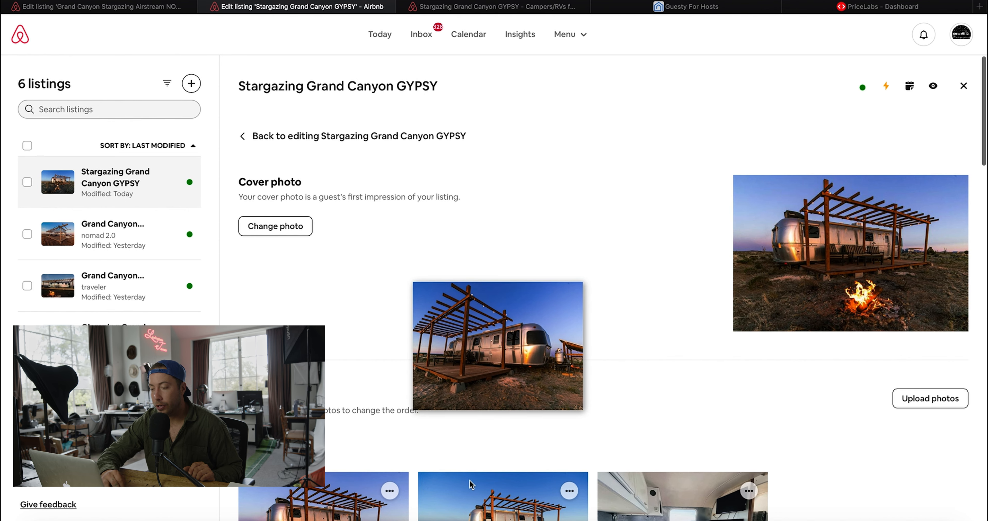
left_click_drag(470, 481, 473, 480)
scroll(546, 462, "down", 7)
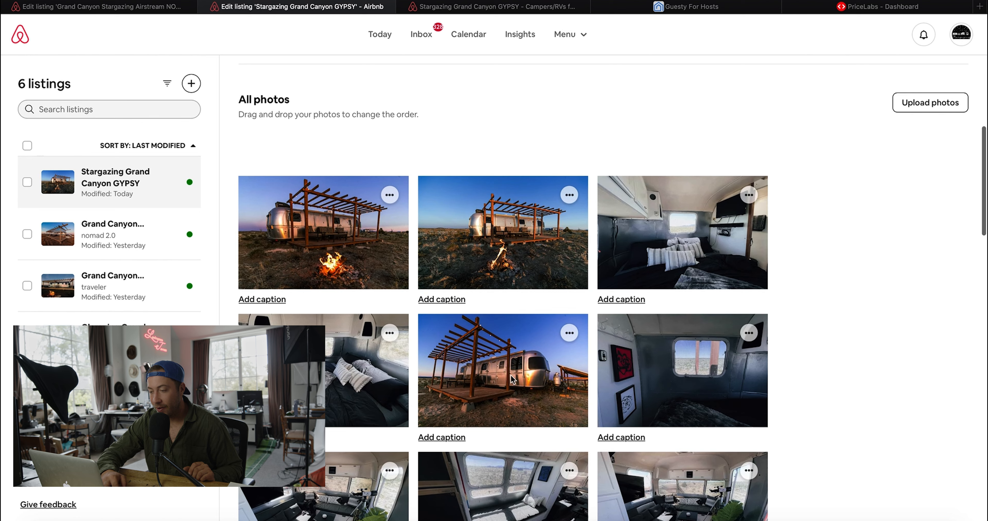
left_click_drag(513, 379, 509, 262)
- Move the bedroom photo to the third slot and the living-room photo to the top-right slot
scroll(592, 464, "down", 1)
scroll(567, 489, "down", 1)
scroll(489, 291, "up", 2)
left_click_drag(522, 375, 670, 213)
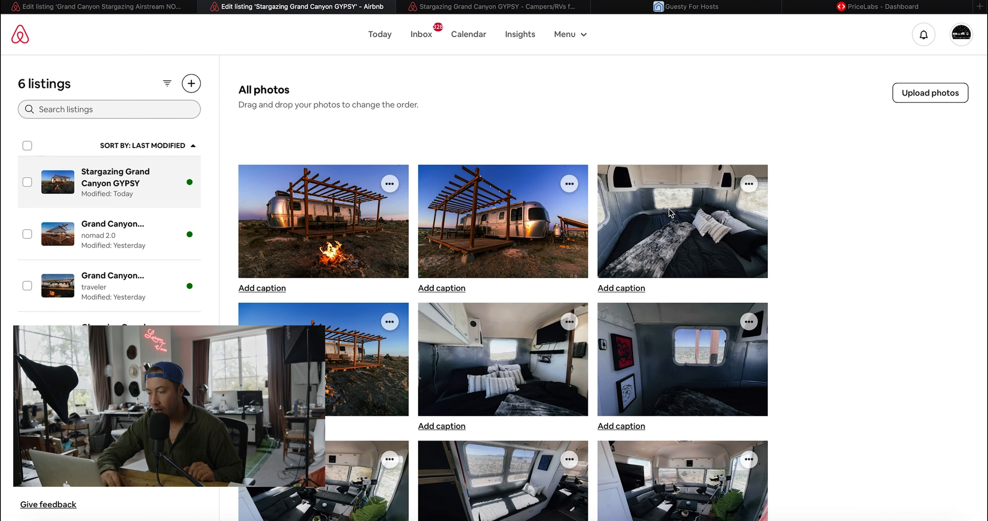
scroll(598, 360, "down", 3)
left_click_drag(656, 389, 609, 190)
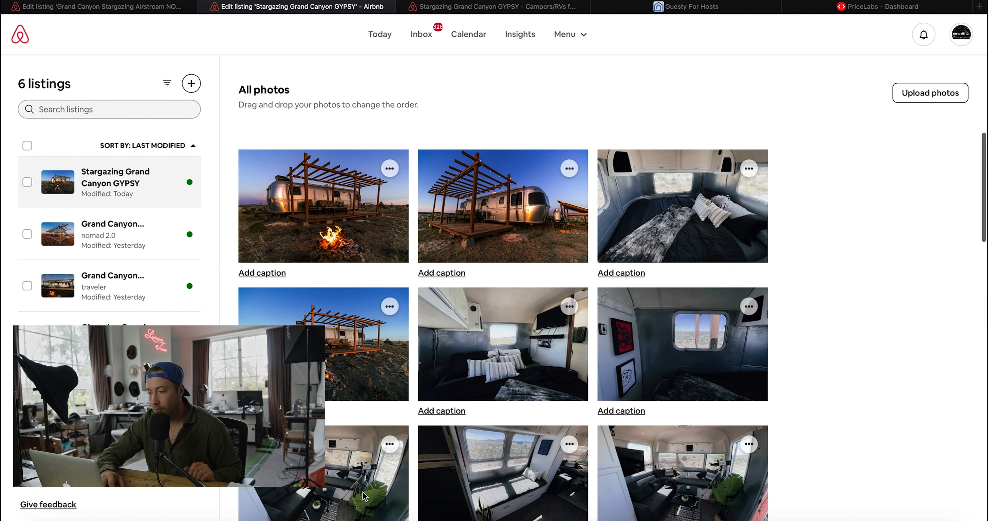
left_click_drag(679, 221, 679, 217)
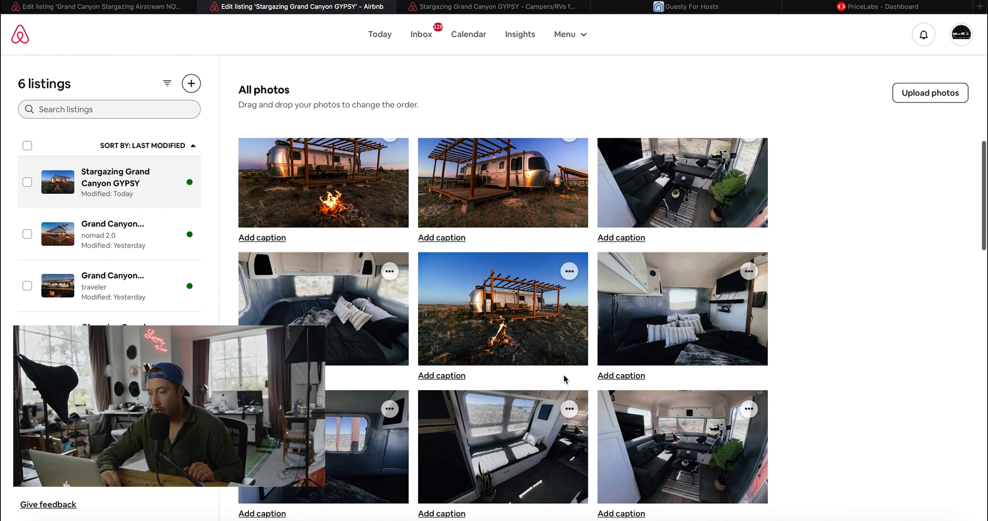
- Drag the kitchen interior photo up into the fifth slot
scroll(566, 379, "down", 3)
scroll(565, 379, "down", 7)
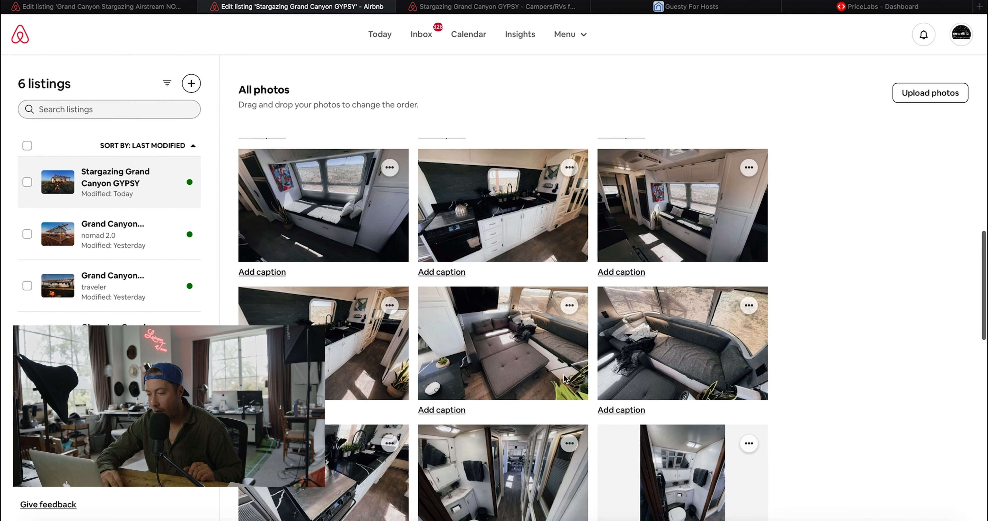
scroll(564, 375, "down", 6)
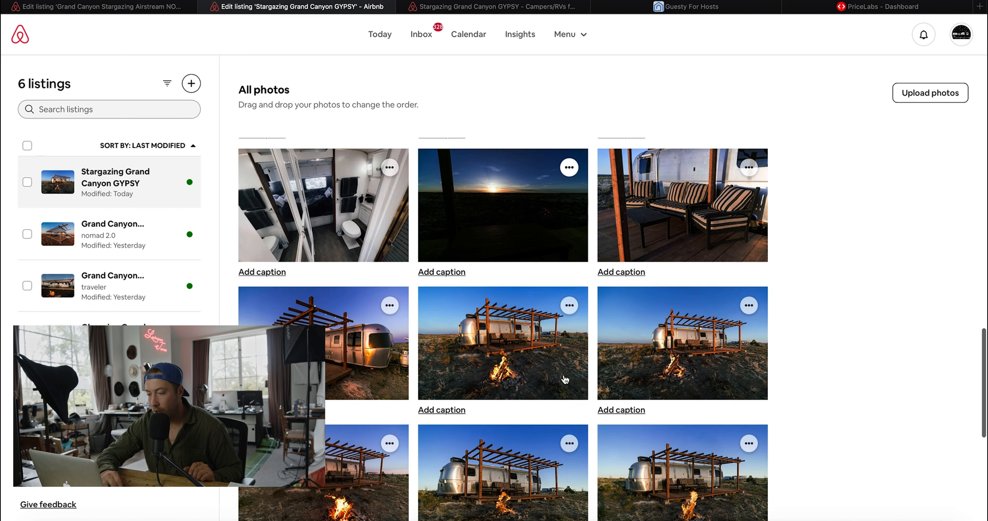
scroll(565, 378, "up", 8)
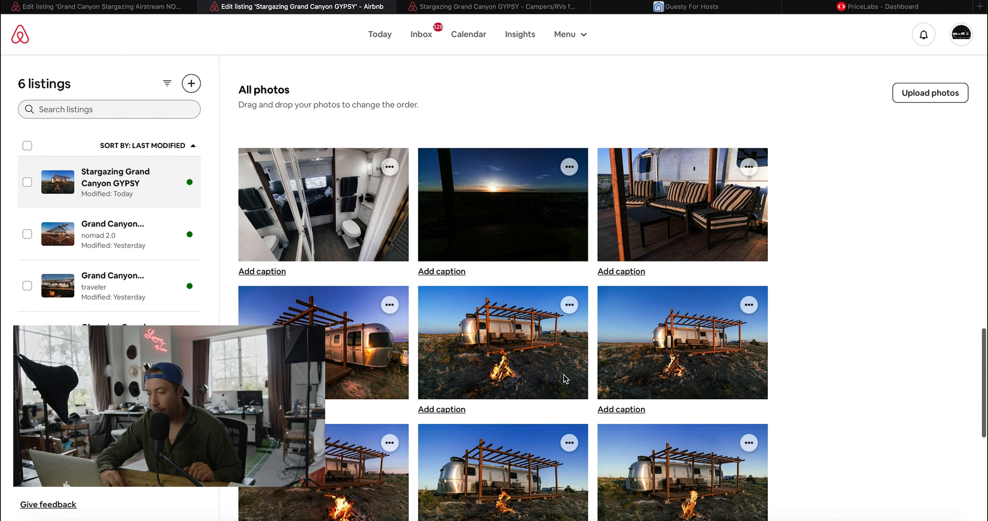
scroll(564, 376, "up", 4)
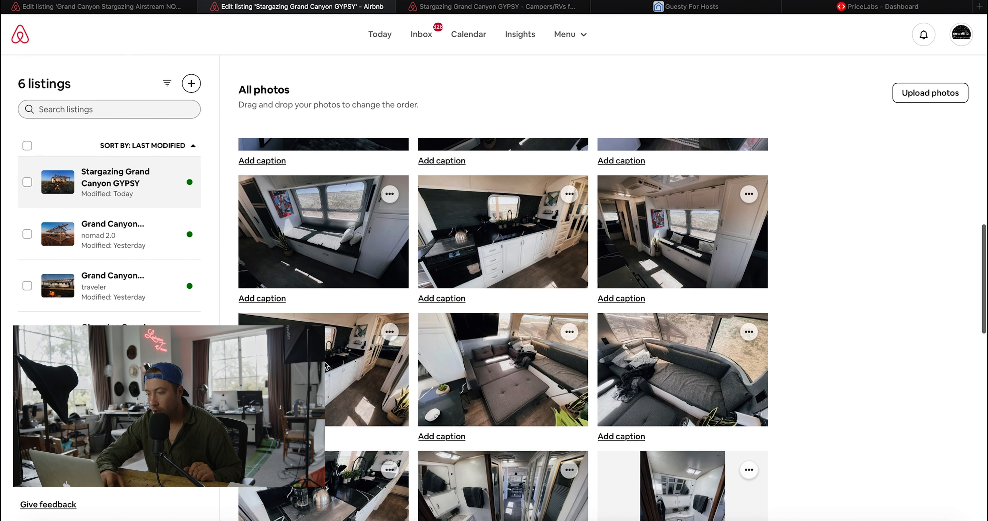
left_click_drag(538, 217, 457, 406)
scroll(528, 253, "up", 2)
scroll(529, 257, "up", 15)
scroll(506, 483, "down", 2)
scroll(506, 482, "down", 5)
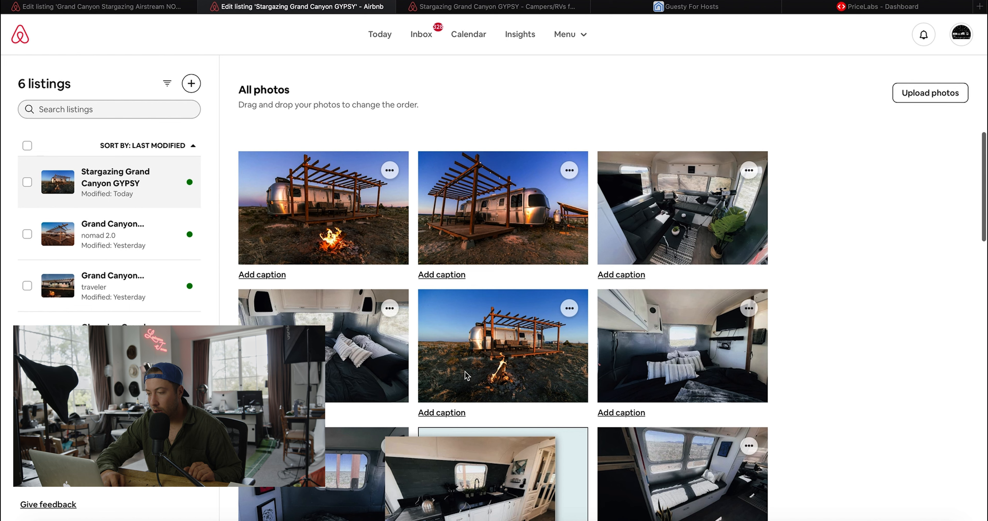
left_click_drag(465, 372, 467, 376)
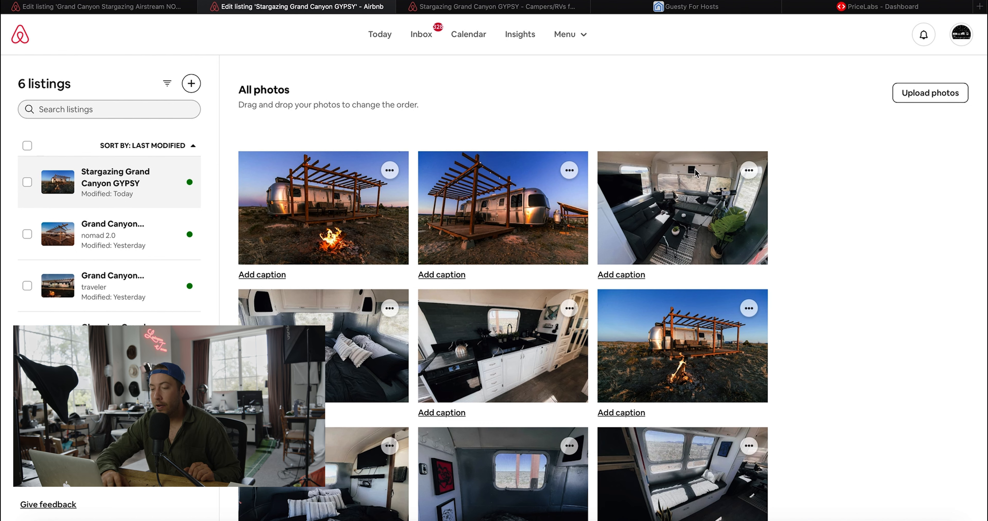
- Reload the public listing page to check the new photo order
left_click(507, 11)
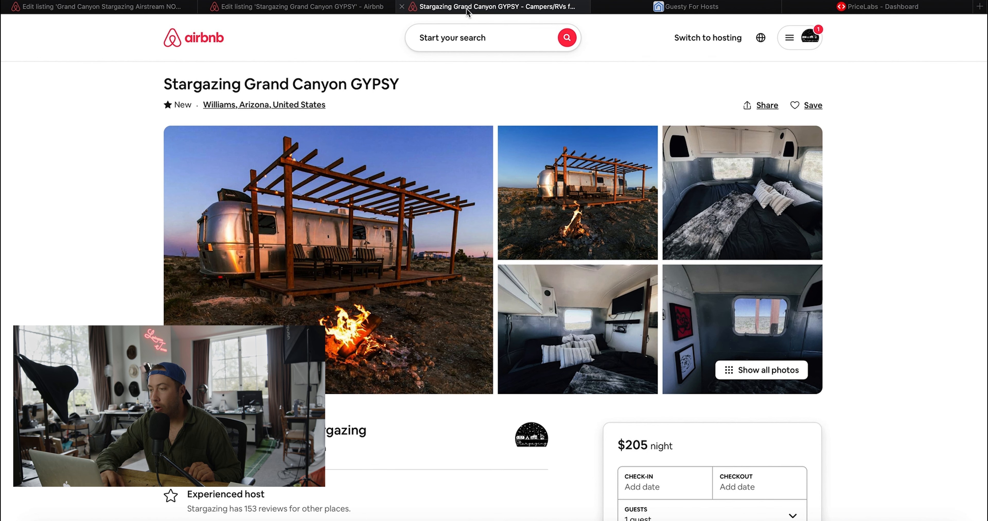
key("super+r")
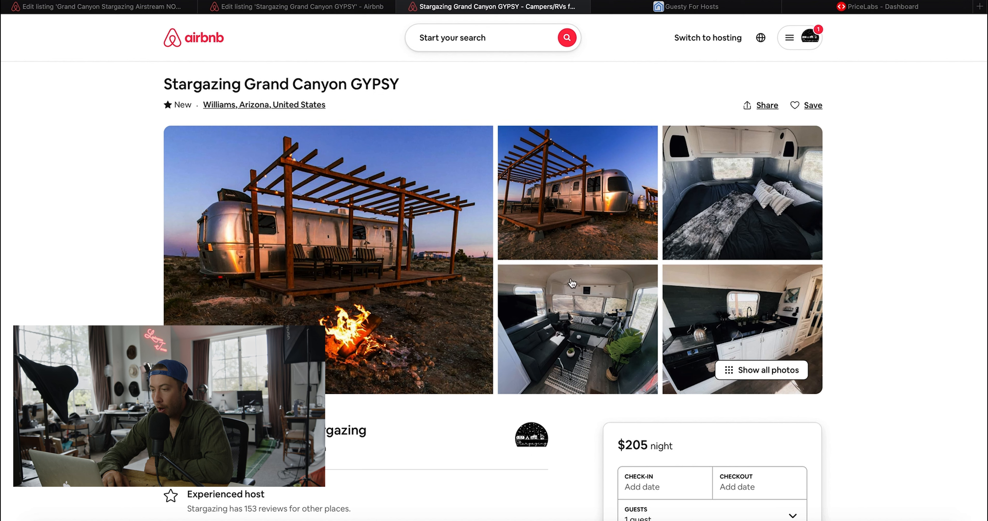
mouse_move(342, 12)
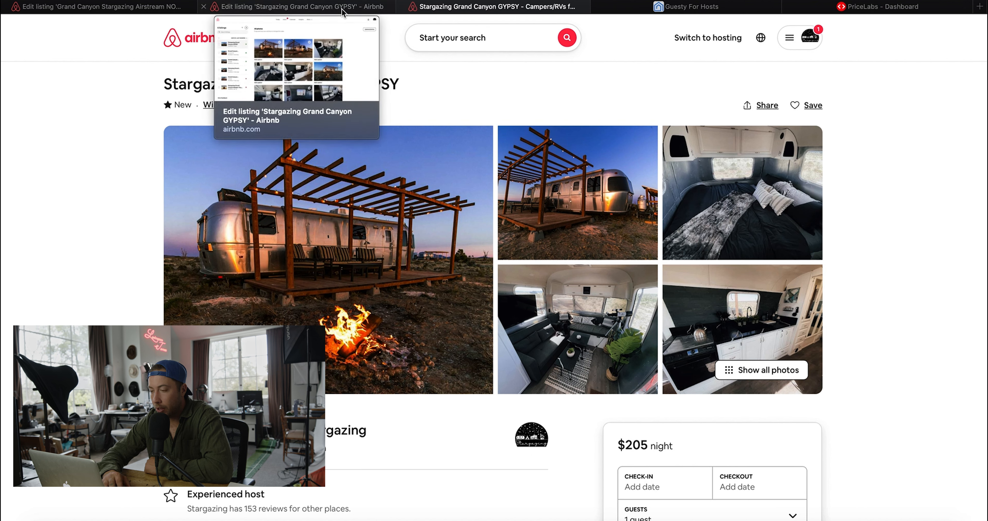
left_click(343, 11)
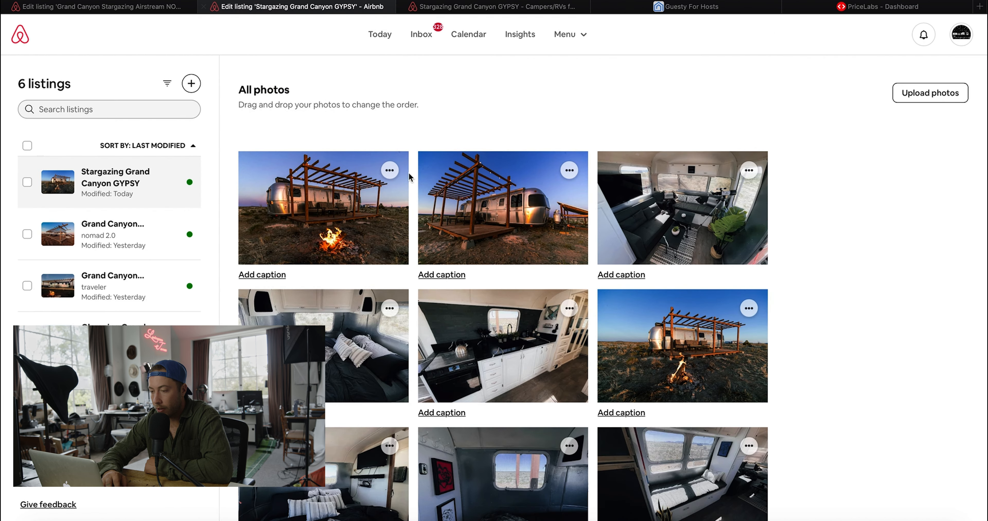
- Move the pergola Airstream photo from second to fourth place and recheck the photo order
left_click_drag(458, 248, 369, 348)
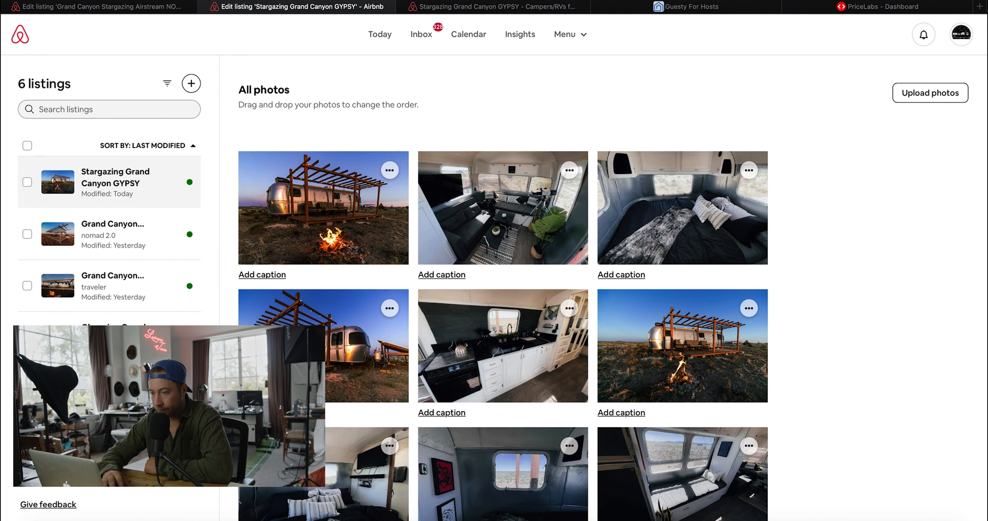
left_click(471, 12)
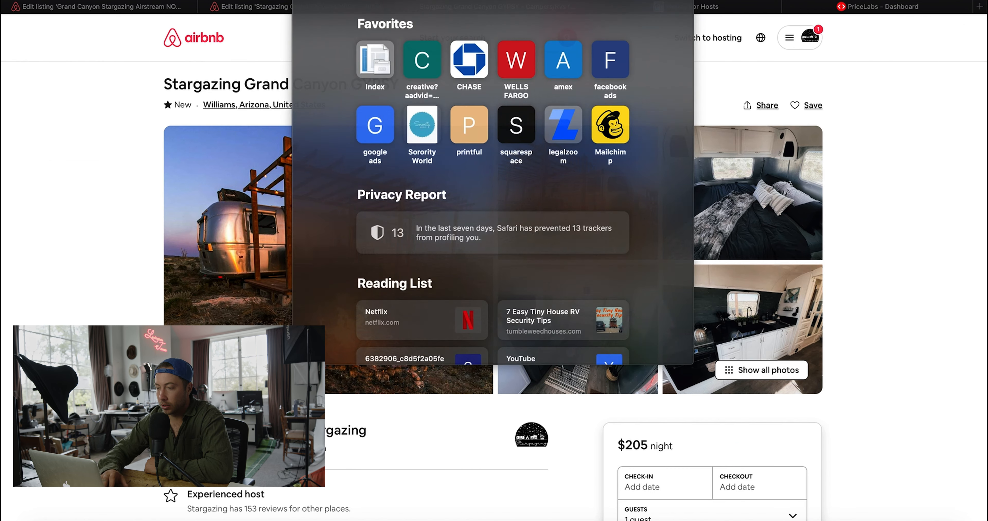
key("super+r")
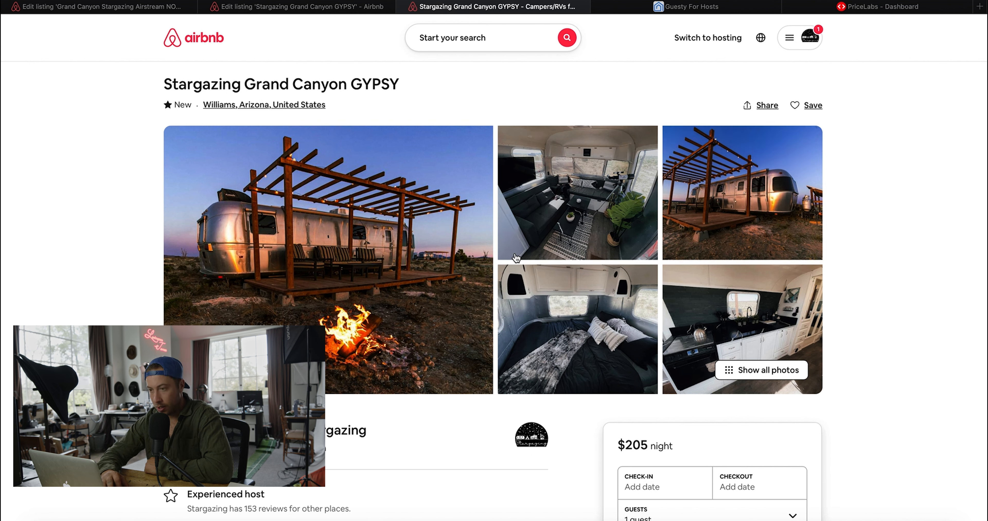
left_click(271, 12)
scroll(426, 276, "down", 10)
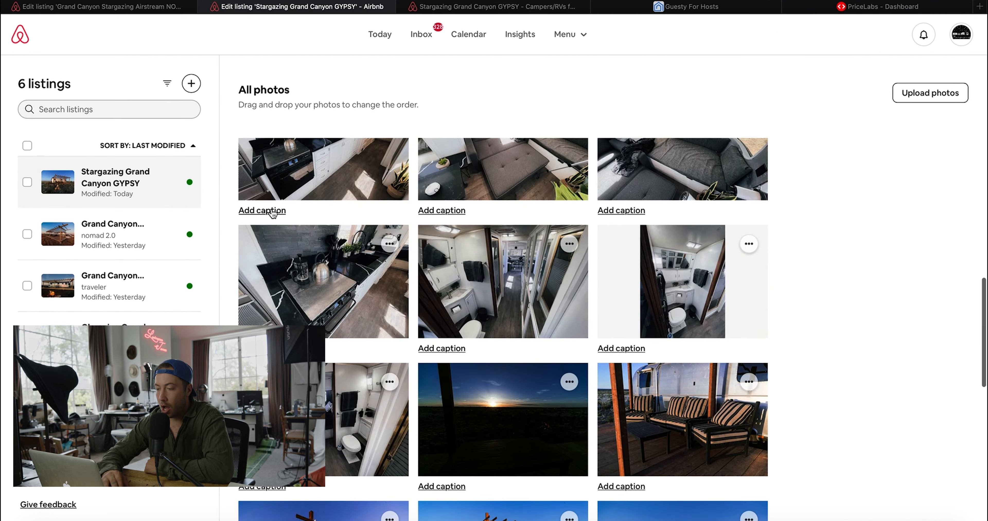
scroll(272, 214, "down", 13)
scroll(272, 214, "up", 18)
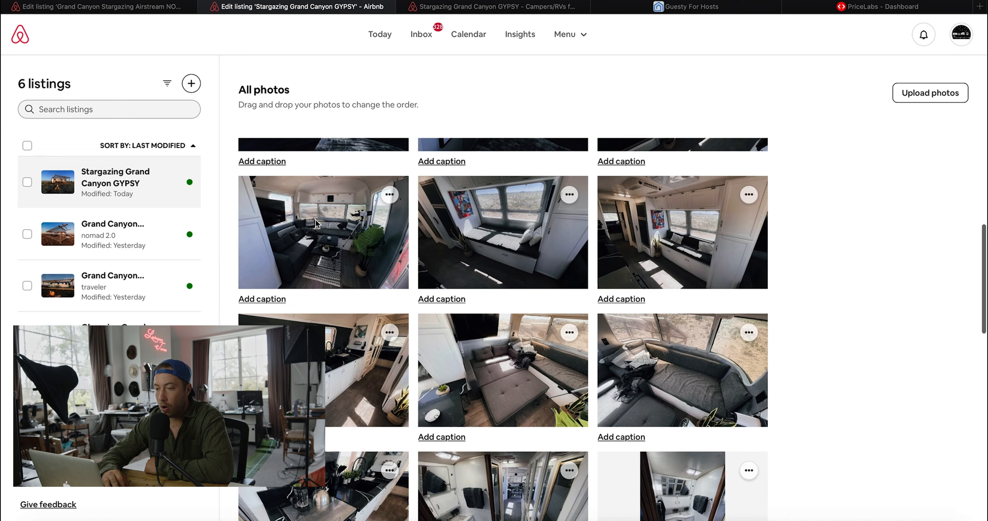
scroll(315, 222, "up", 10)
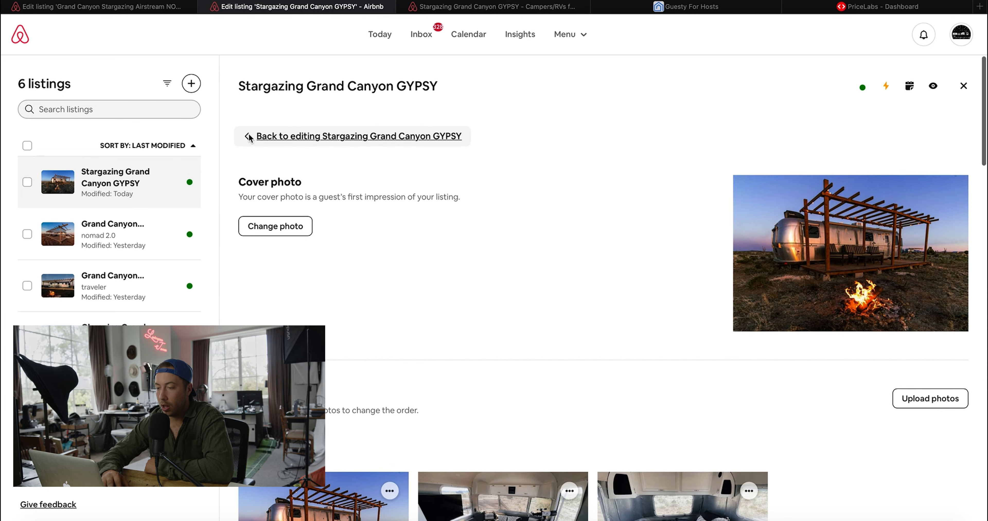
- Insert 'Glam' before GYPSY so the title reads 'Stargazing Grand Canyon Glamping GYPSY'
left_click(249, 138)
scroll(367, 280, "down", 3)
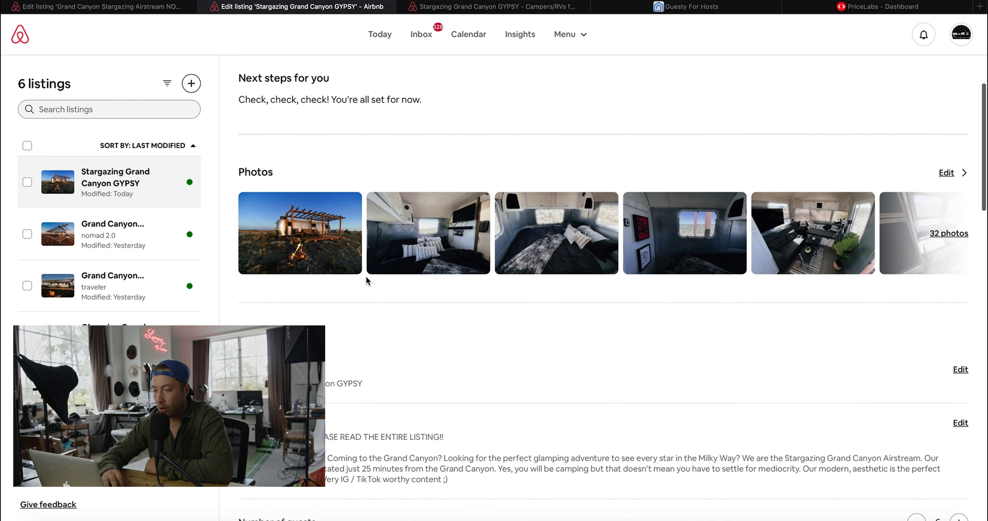
scroll(367, 281, "down", 3)
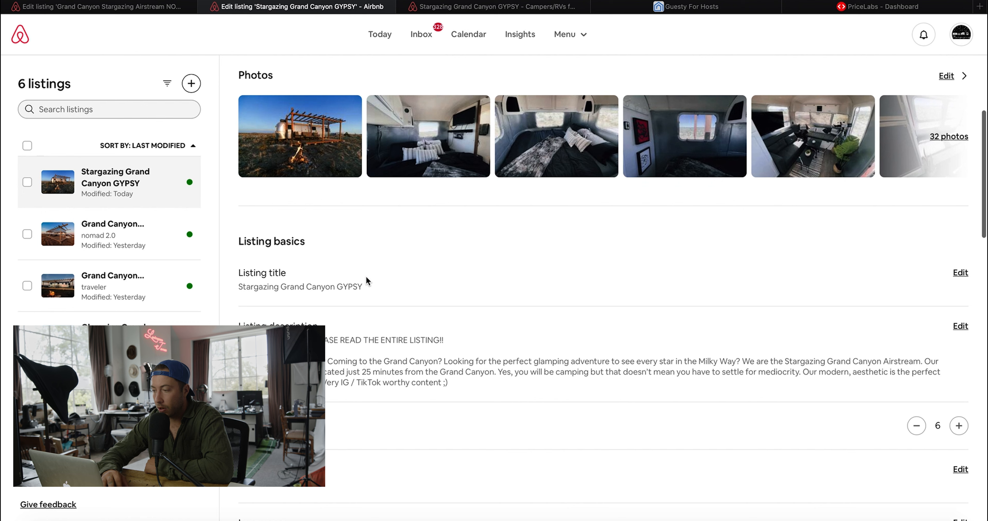
left_click(957, 275)
left_click(368, 351)
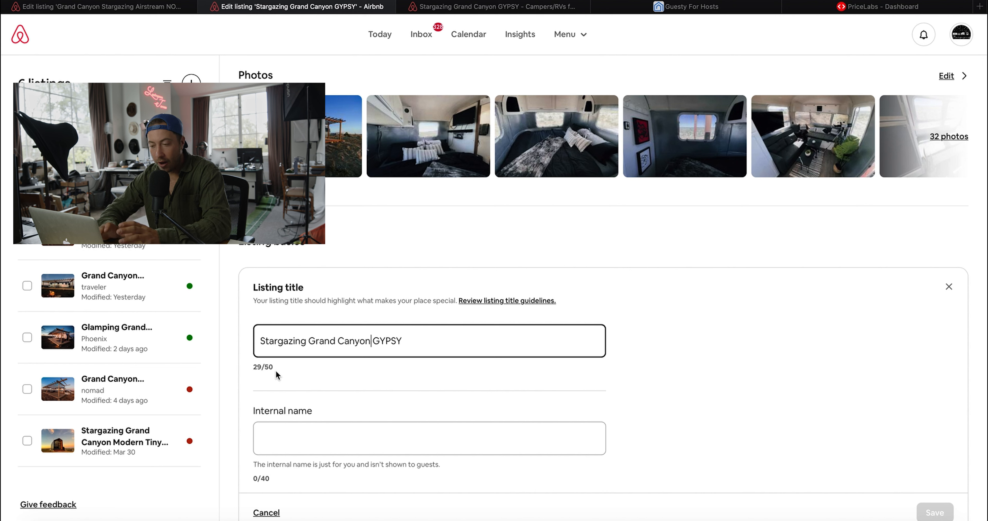
type("Glamping G")
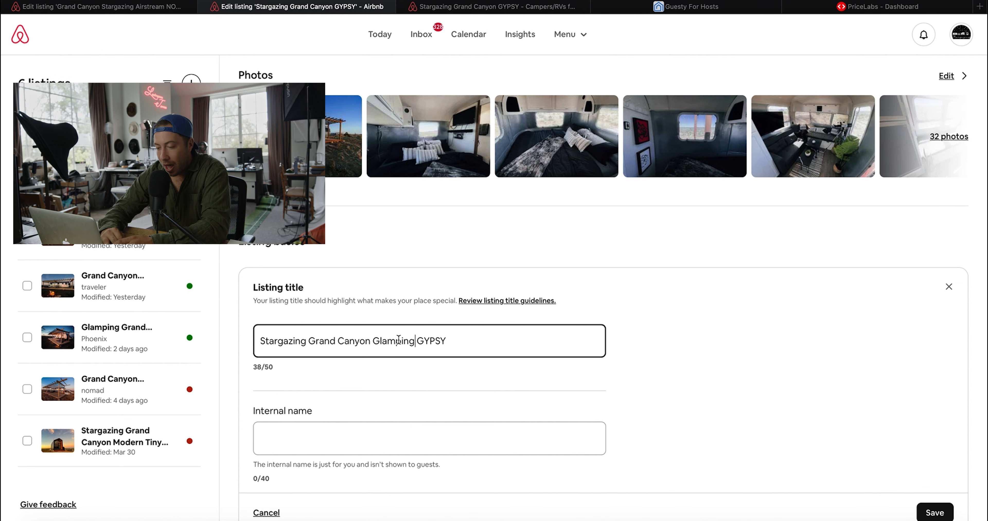
- Enter 'gypsy' as the listing's internal name
scroll(398, 340, "down", 2)
left_click(376, 401)
type("gypsy")
- Save the 'Stargazing Grand Canyon Glamping GYPSY' title and 'gypsy' internal name, then open Amenities
left_click(944, 468)
scroll(729, 320, "up", 6)
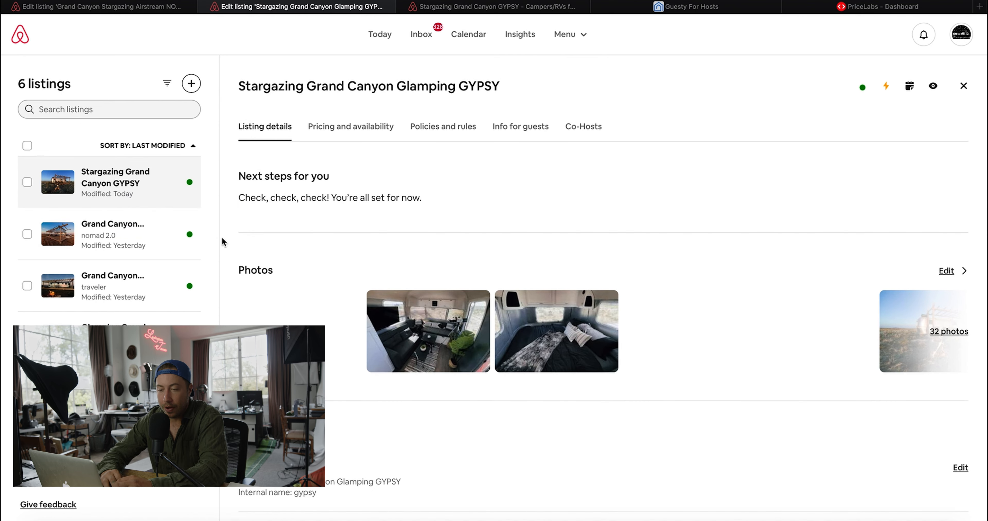
scroll(397, 351, "down", 7)
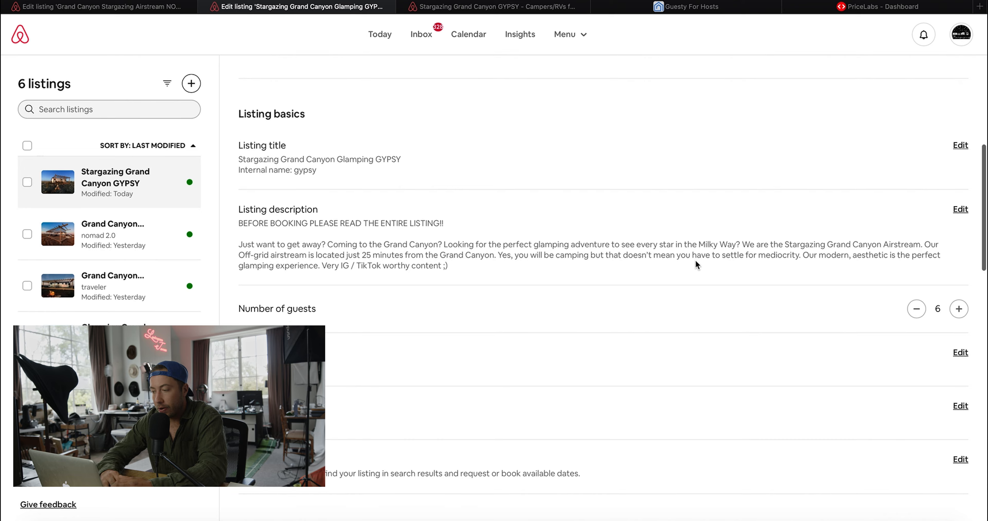
scroll(753, 313, "down", 3)
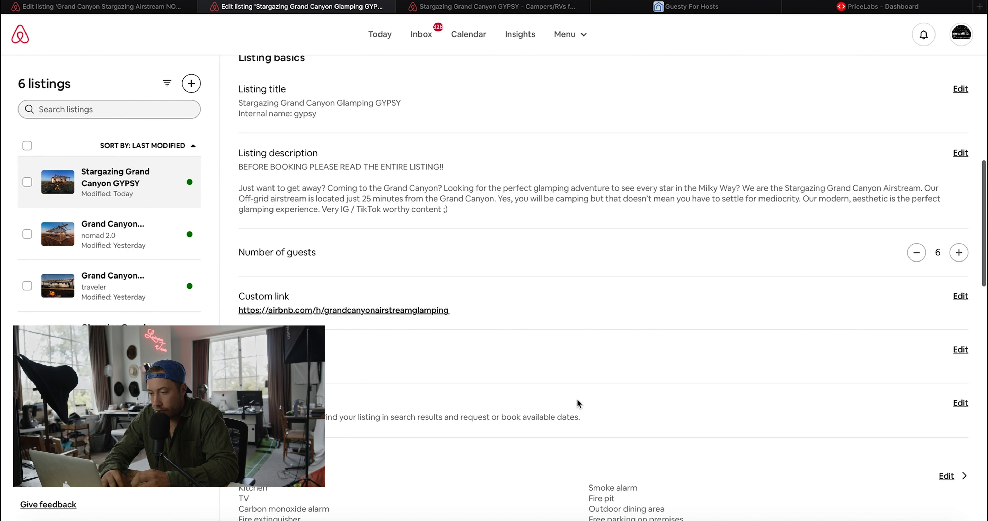
scroll(578, 403, "down", 3)
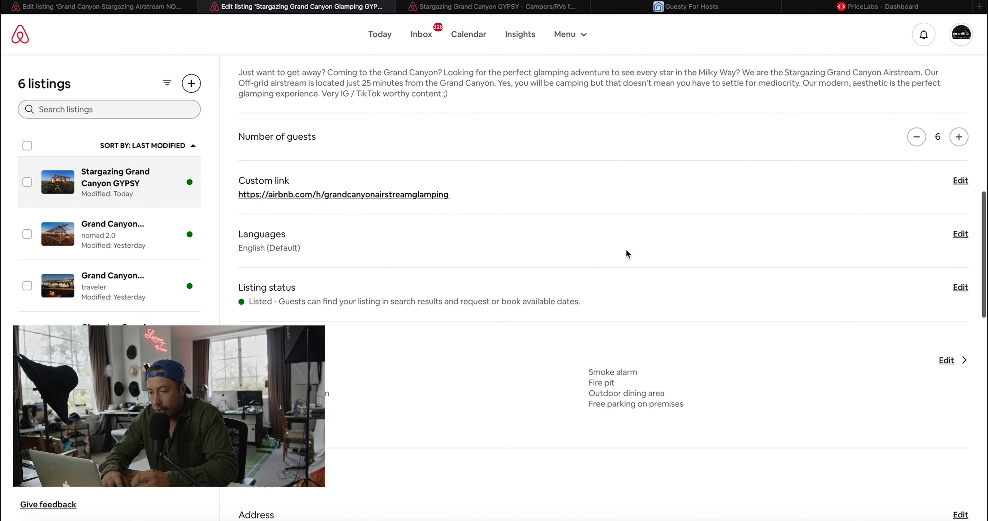
scroll(311, 304, "down", 1)
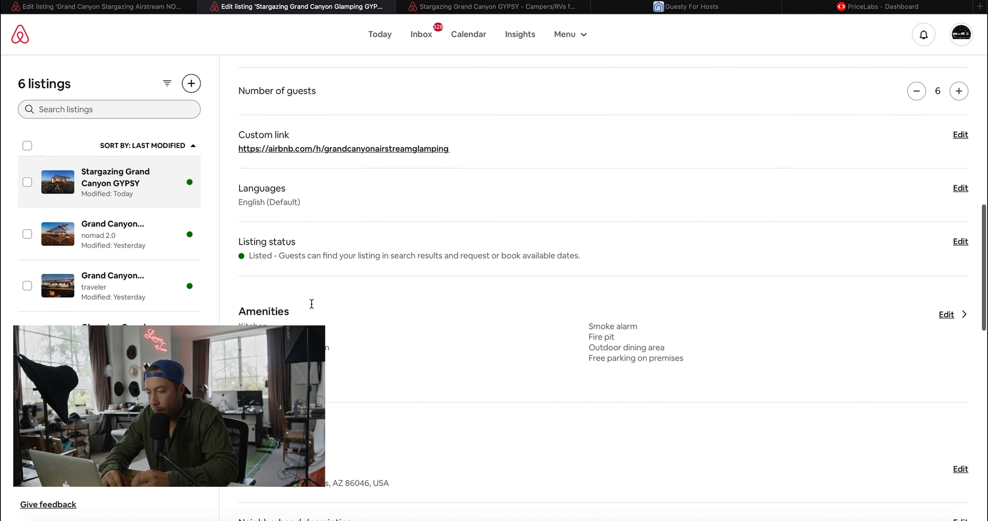
scroll(333, 380, "down", 3)
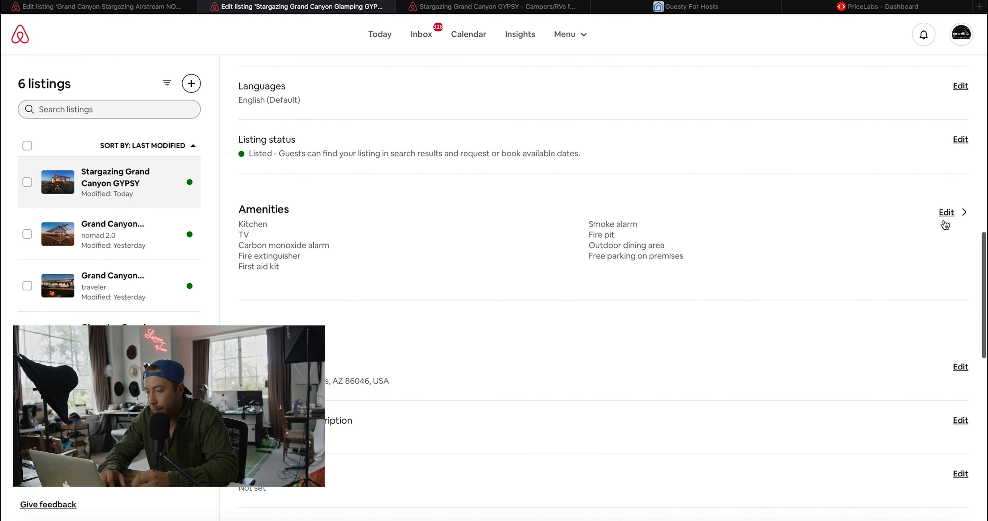
left_click(945, 213)
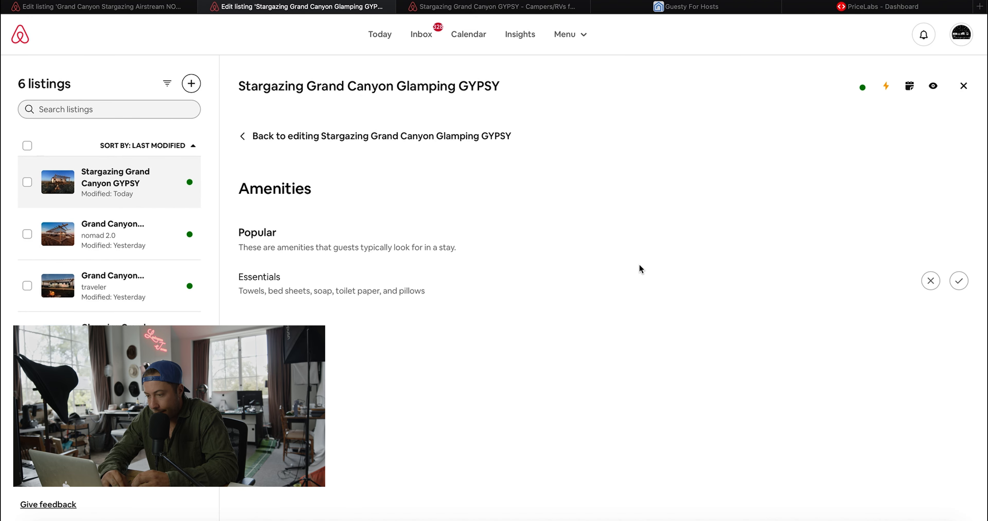
- Mark Essentials as a provided amenity and go back to the listing details
scroll(639, 265, "down", 2)
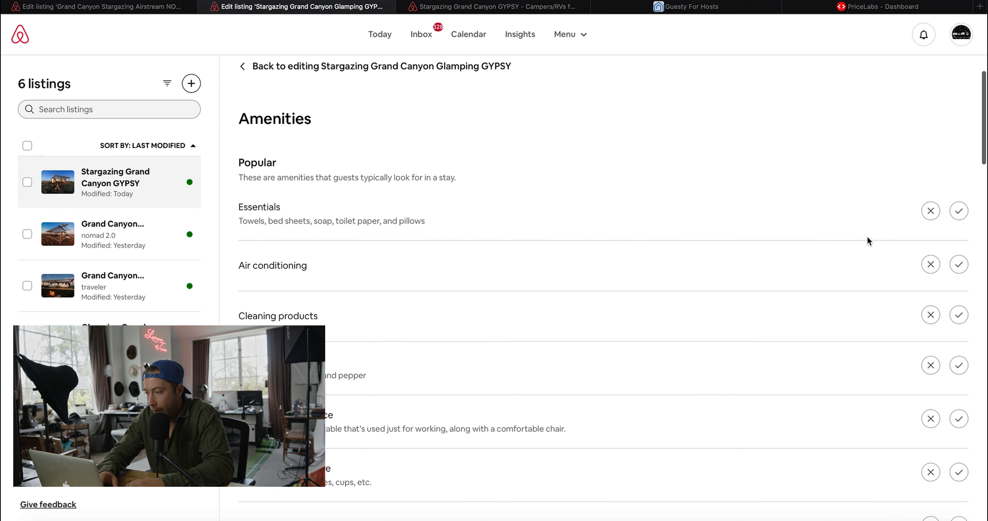
left_click(959, 212)
scroll(862, 326, "down", 15)
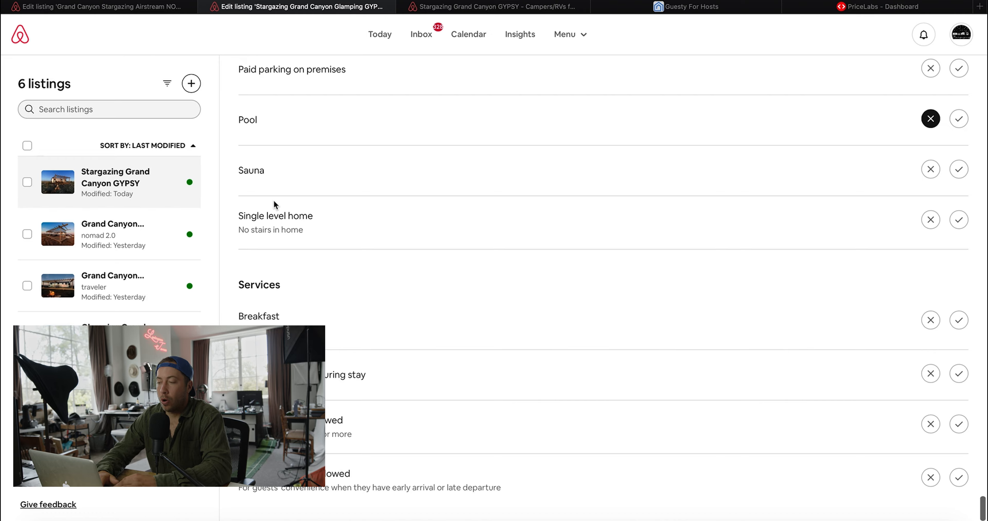
scroll(273, 200, "up", 15)
scroll(278, 226, "up", 15)
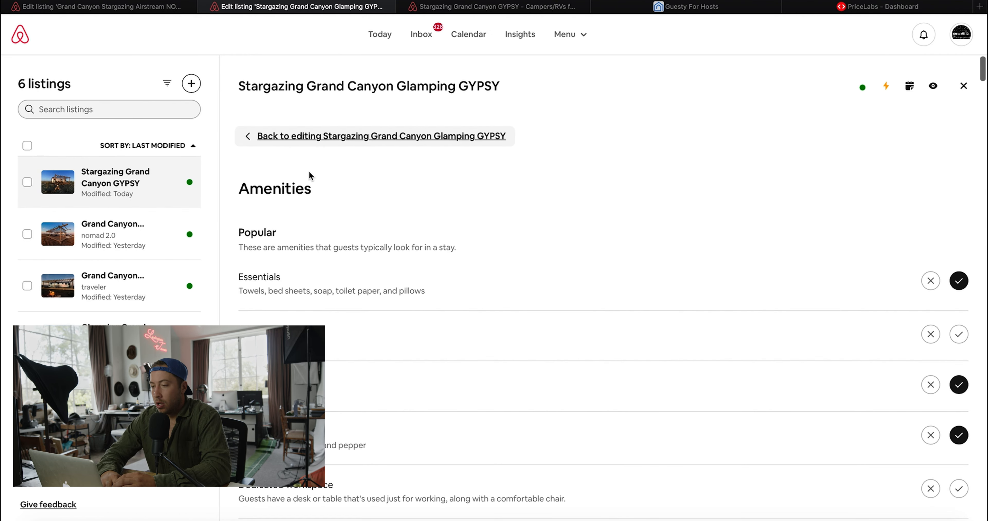
left_click(309, 136)
- Paste and save the neighborhood description about Valle, Arizona
scroll(329, 306, "down", 8)
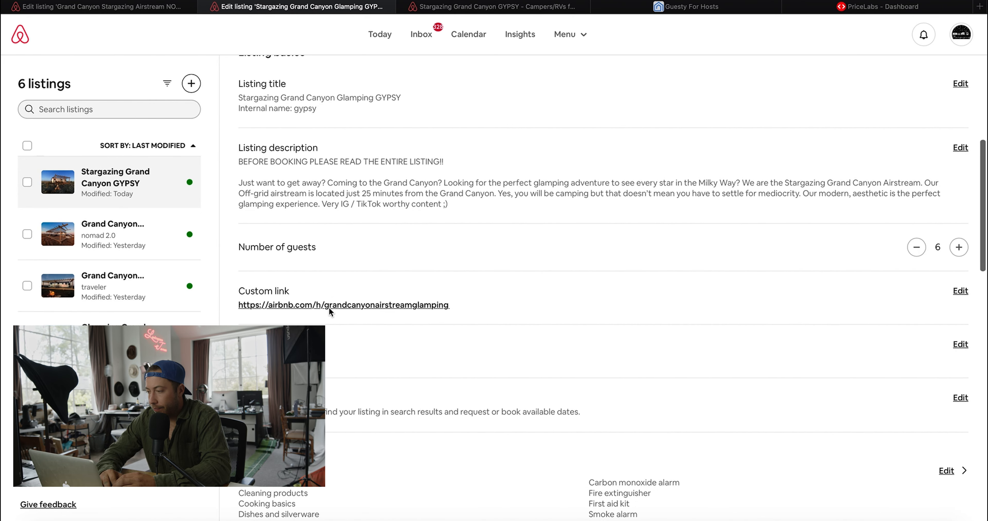
scroll(887, 354, "down", 8)
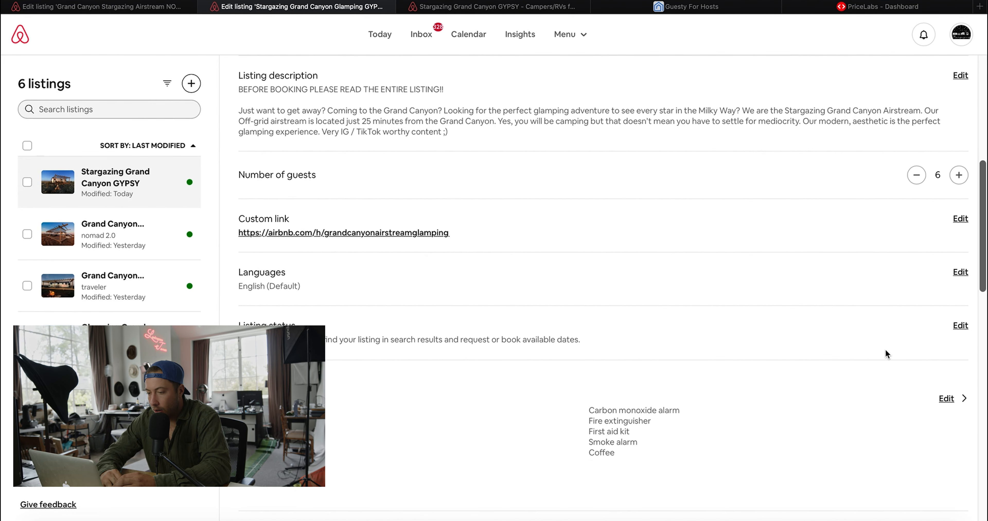
scroll(964, 345, "down", 5)
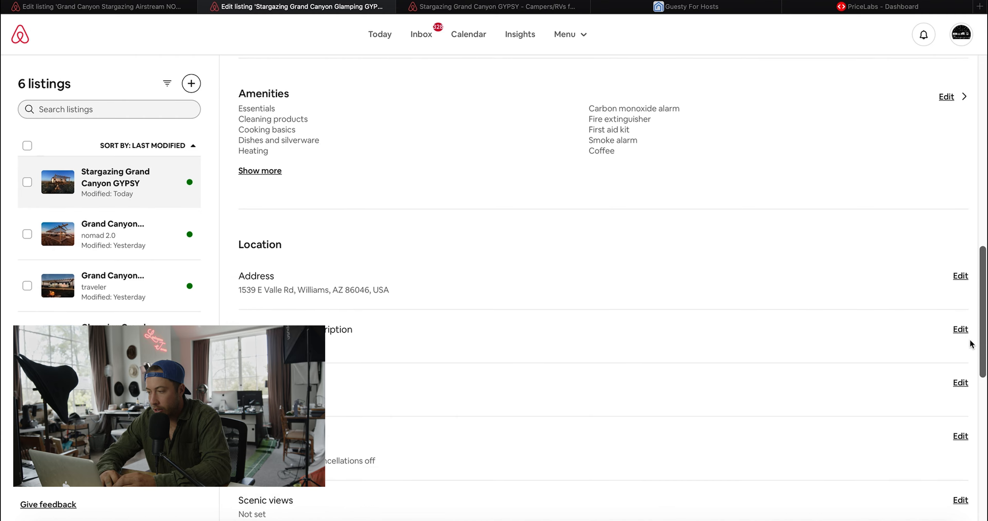
left_click(960, 262)
scroll(521, 354, "down", 5)
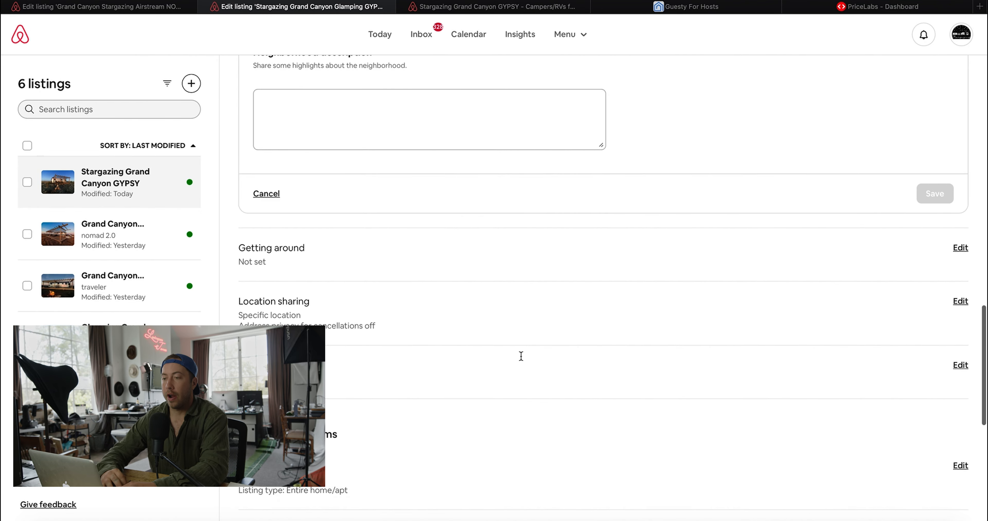
scroll(521, 354, "up", 2)
left_click(465, 185)
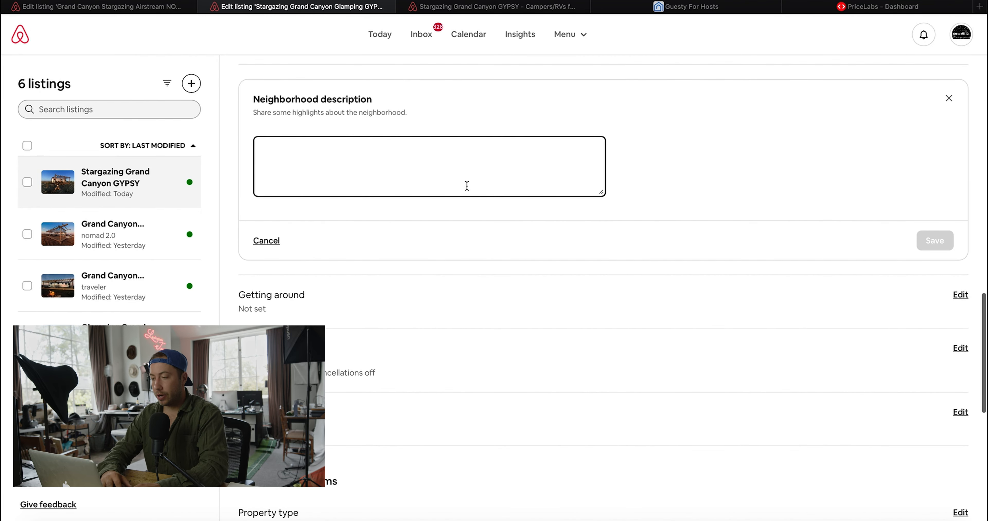
type("Valle, Arizona lies at an altitude of 5,994 feet (1,827 m), at the junction of U.S. Route 180 and State Route 64. 2010 US Census the population of Valle was 832.")
left_click(925, 241)
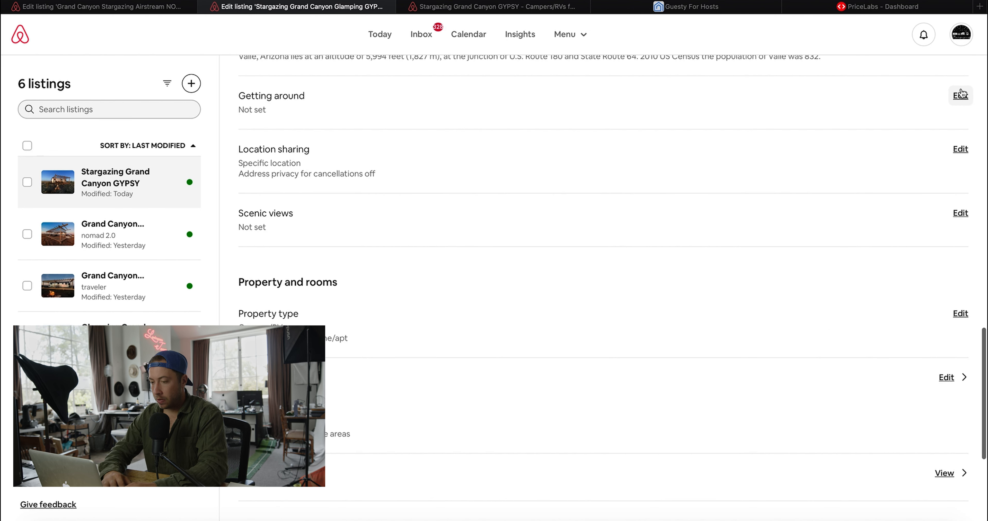
- Paste and save the Getting around notes on nearby airports and dirt roads
left_click(961, 96)
left_click(373, 159)
type("✓ The closest airport is Grand Canyon National Park Airport (GCN) which is an hour away or Phoenix Sky Harbor International Airport PHX which is about 3 hours away.  ✓ The roads that lead to the airstream are dirt roads and can get muddy in rain or snow ESPECIALLY DURING THE WINTER MONTHS (OCT-APRIL). Any truck or SUV with 4 wheel drive or all wheel drive should be able to handle it. Cars can maybe handle it, but there’s a chance of getting stuck if it rains or snows and tow trucks are expensive. We have friends that might be able to help get you unstuck in case of an emergency, but it’s not guarantee they'll always be in town or available.")
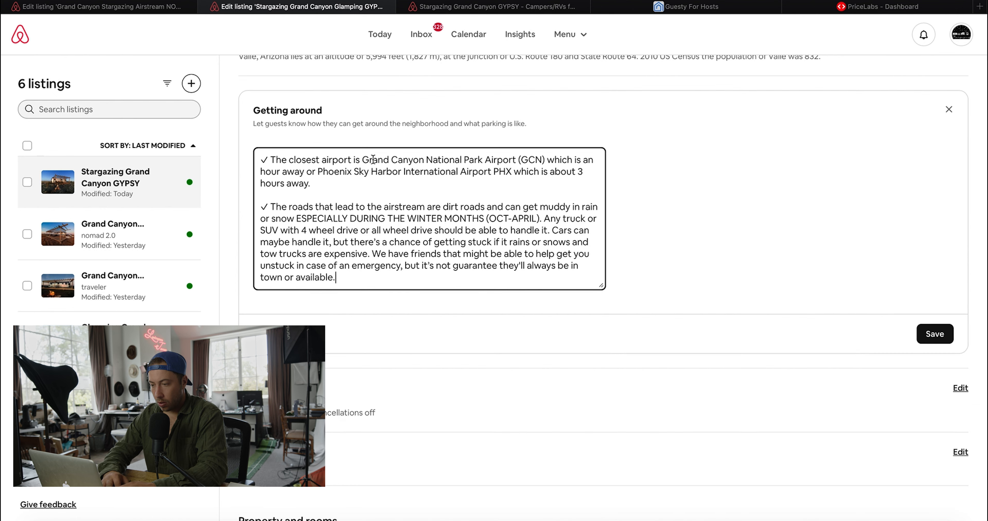
left_click_drag(364, 159, 363, 174)
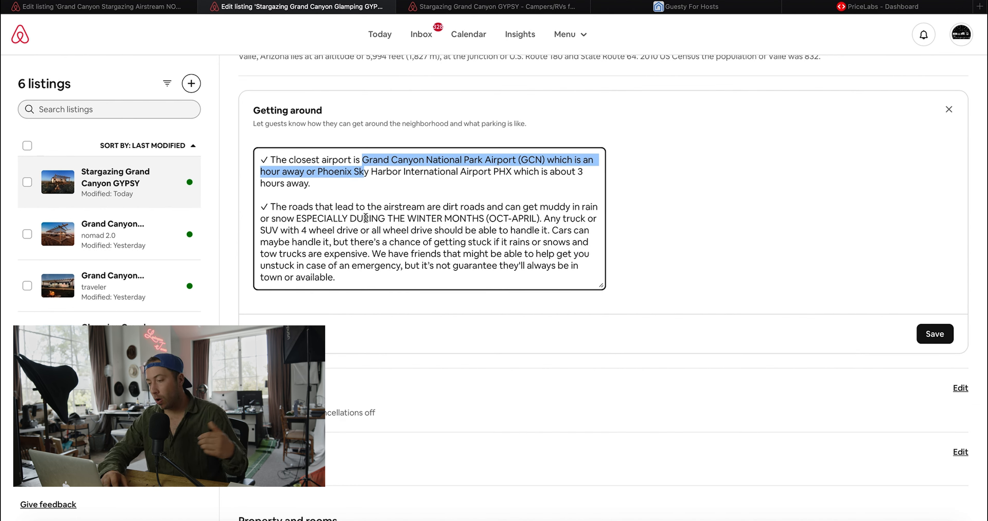
left_click(935, 334)
left_click(961, 160)
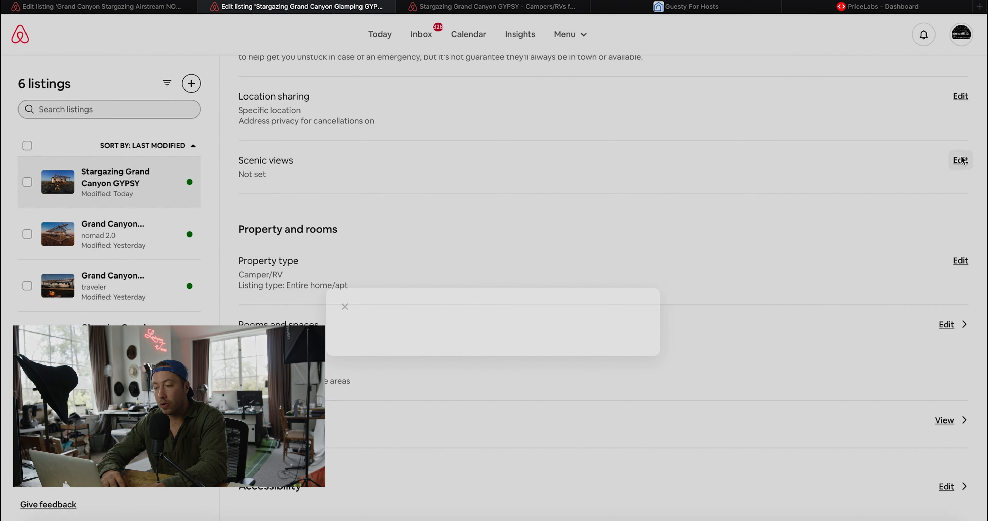
- Select Desert view as the listing's scenic view
scroll(398, 336, "down", 5)
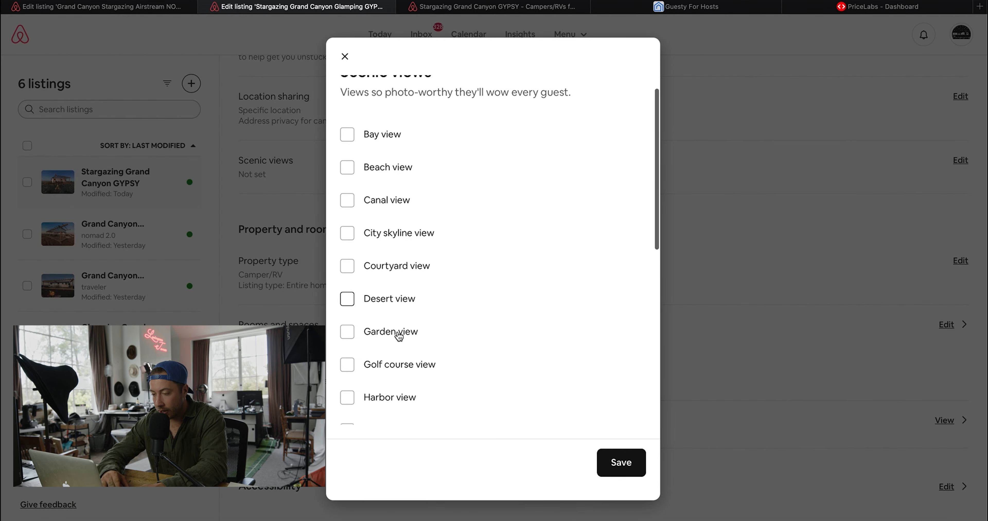
scroll(395, 333, "up", 1)
scroll(395, 333, "up", 3)
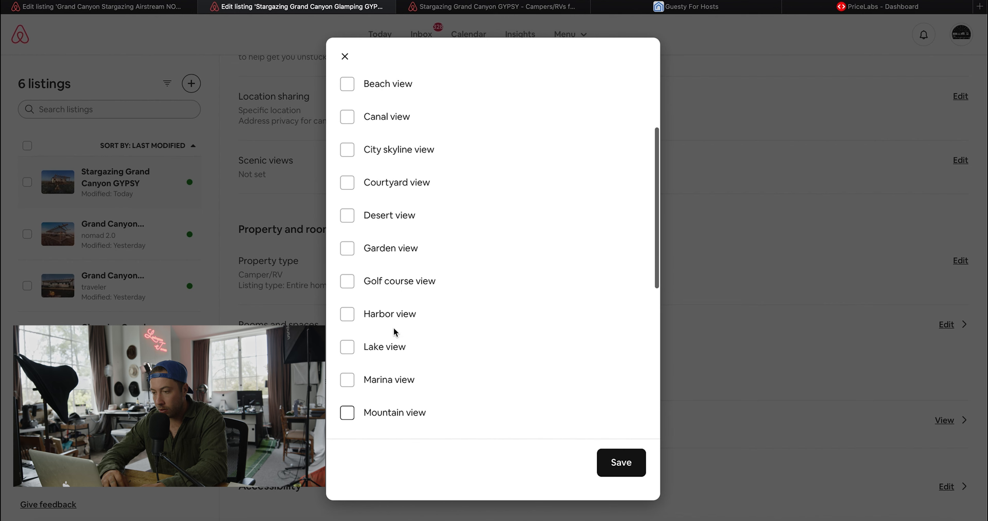
left_click(386, 291)
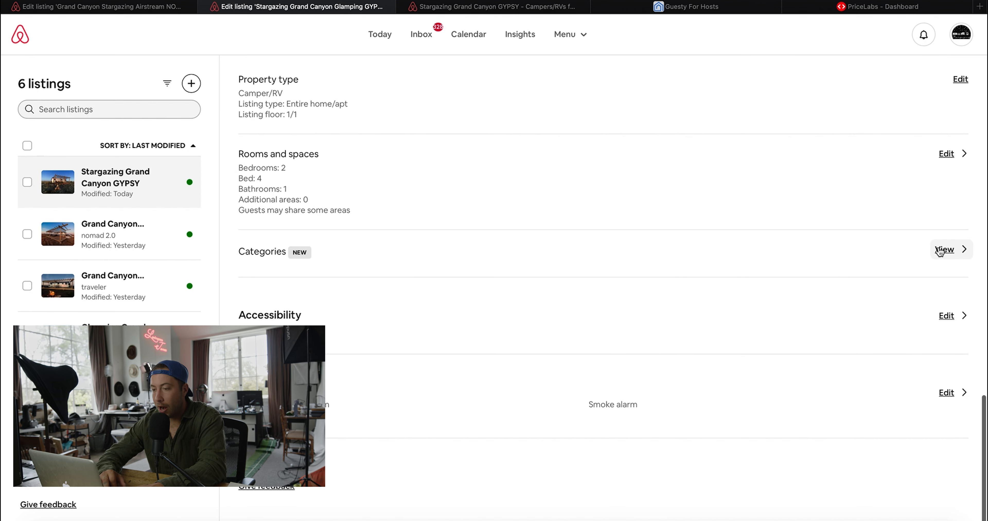
- Go through the categories page to the Rooms and spaces settings
left_click(954, 249)
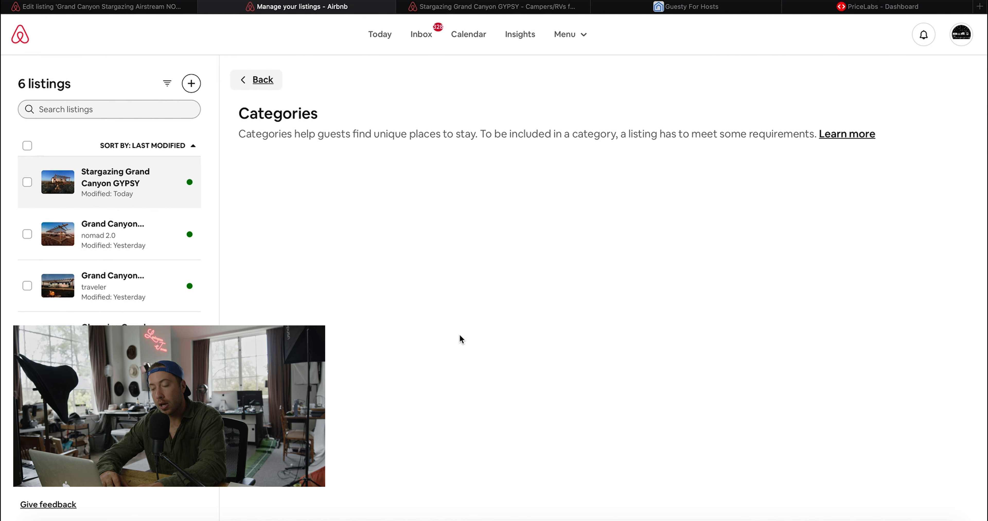
scroll(505, 469, "up", 2)
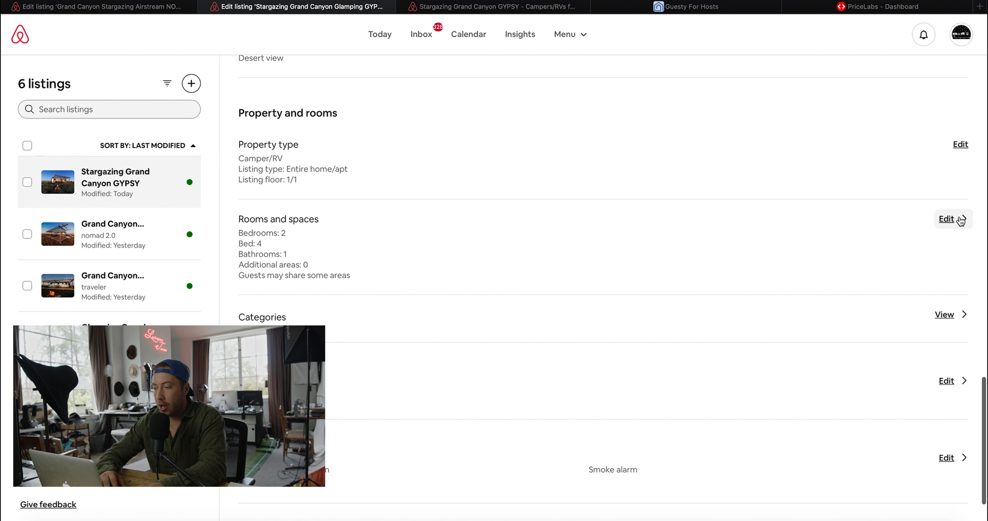
left_click(949, 222)
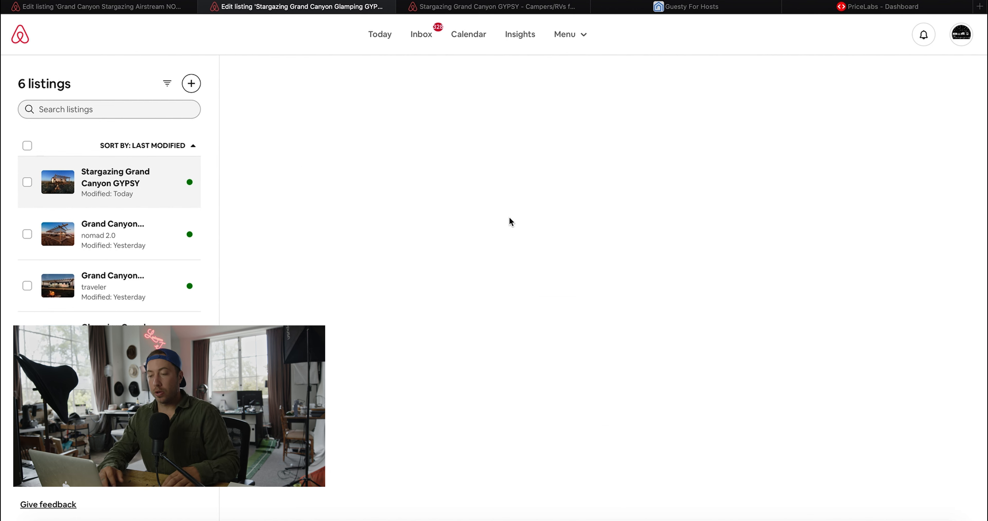
- Continue from Rooms and spaces to organizing photos by room
scroll(582, 404, "down", 7)
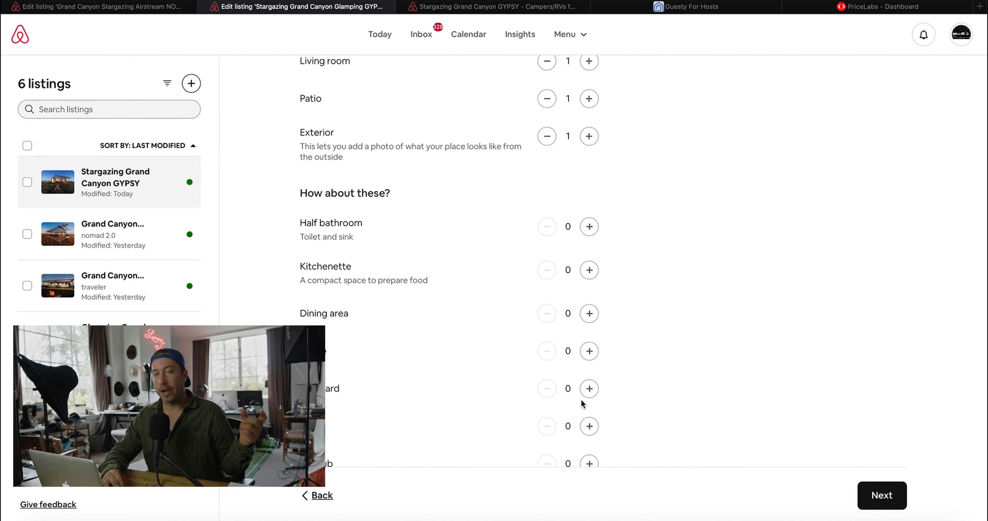
scroll(582, 403, "up", 3)
scroll(582, 404, "up", 3)
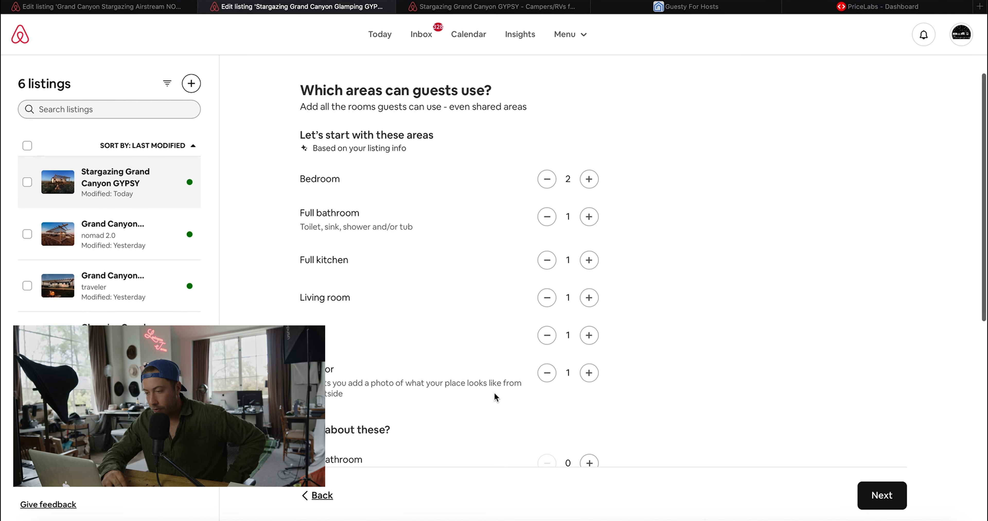
left_click(883, 495)
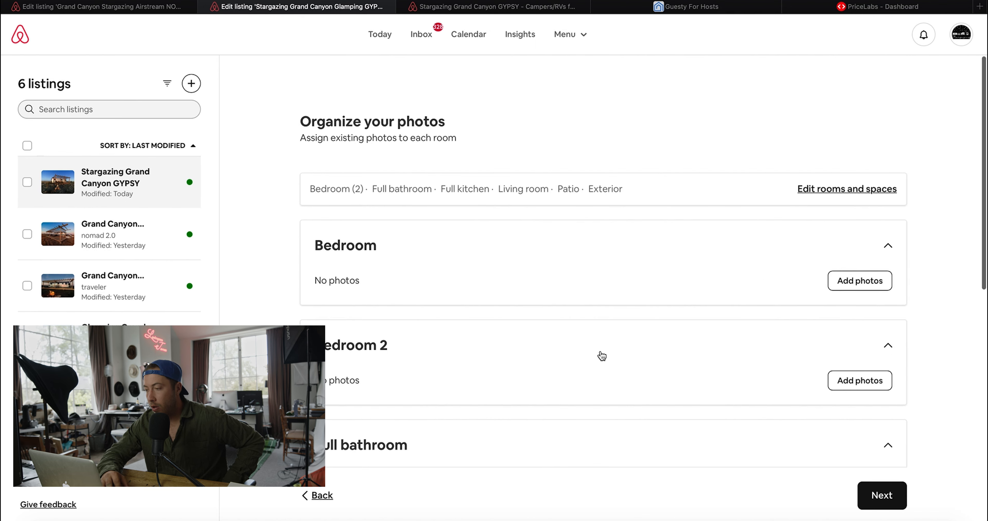
- Add two bedroom photos to the Bedroom area
left_click(869, 287)
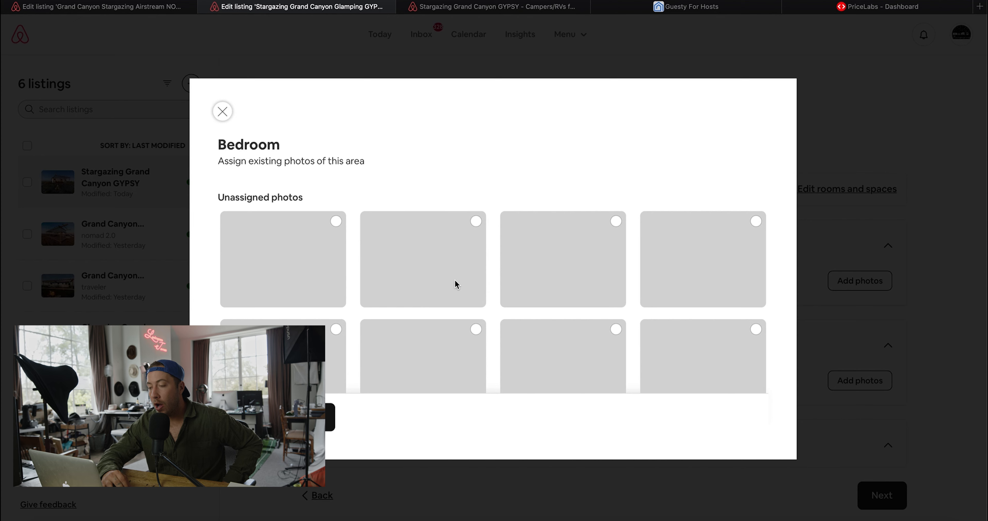
scroll(455, 276, "down", 2)
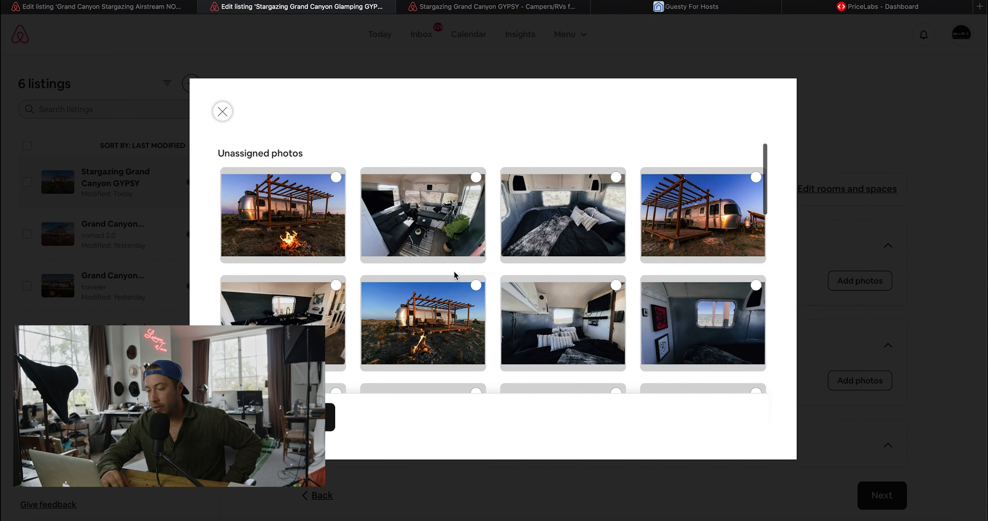
left_click(550, 224)
scroll(551, 223, "down", 5)
left_click(550, 223)
scroll(551, 224, "down", 4)
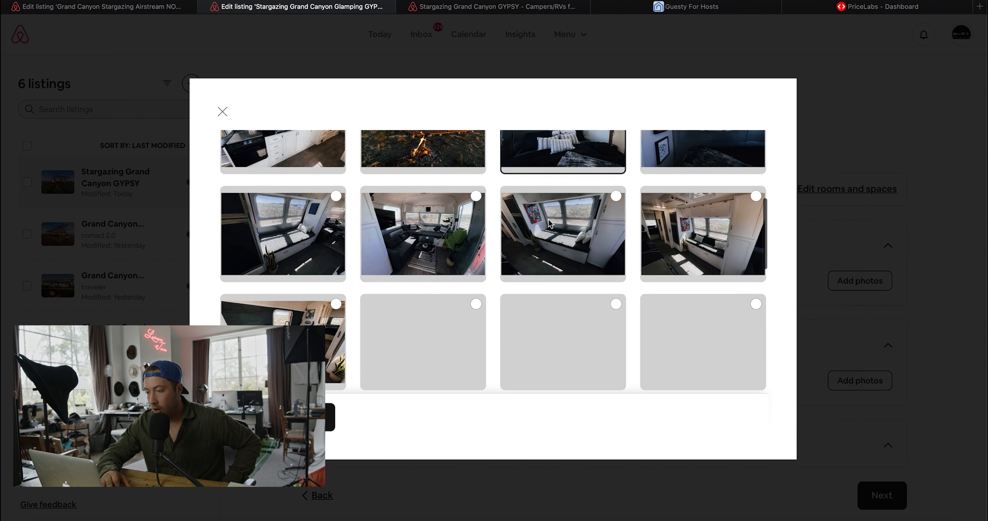
scroll(550, 224, "down", 3)
scroll(376, 355, "down", 6)
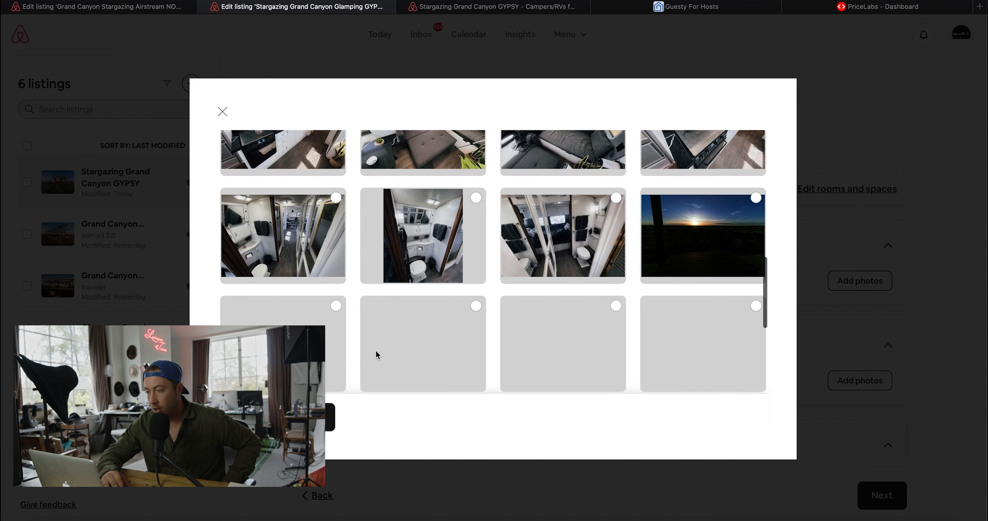
scroll(376, 355, "down", 2)
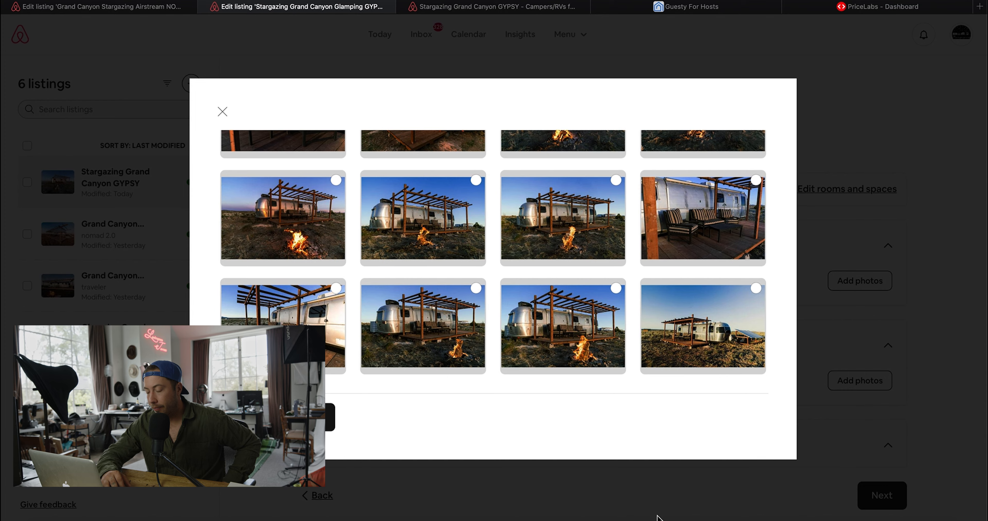
left_click(657, 517)
- Add three interior photos, including the window-seat shot, to Bedroom 2
scroll(656, 518, "down", 4)
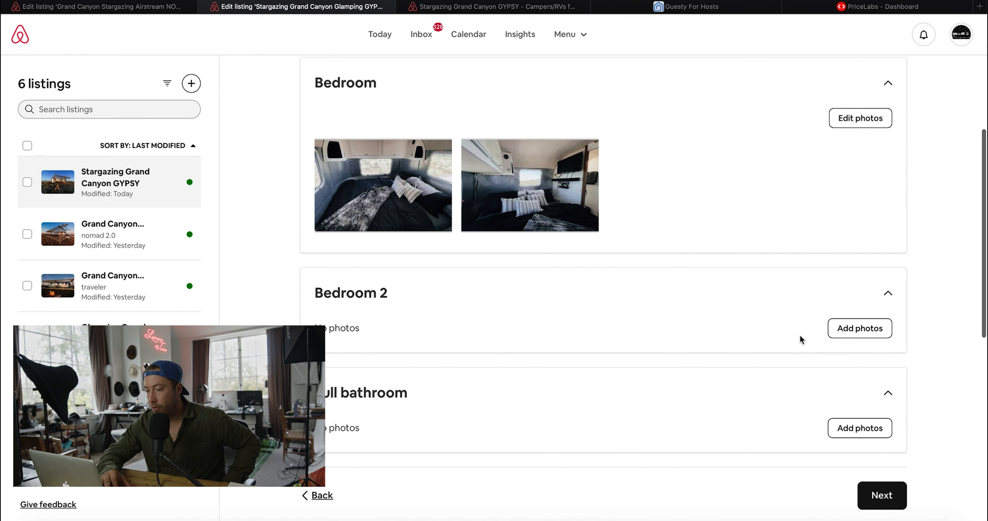
left_click(847, 329)
scroll(491, 301, "down", 1)
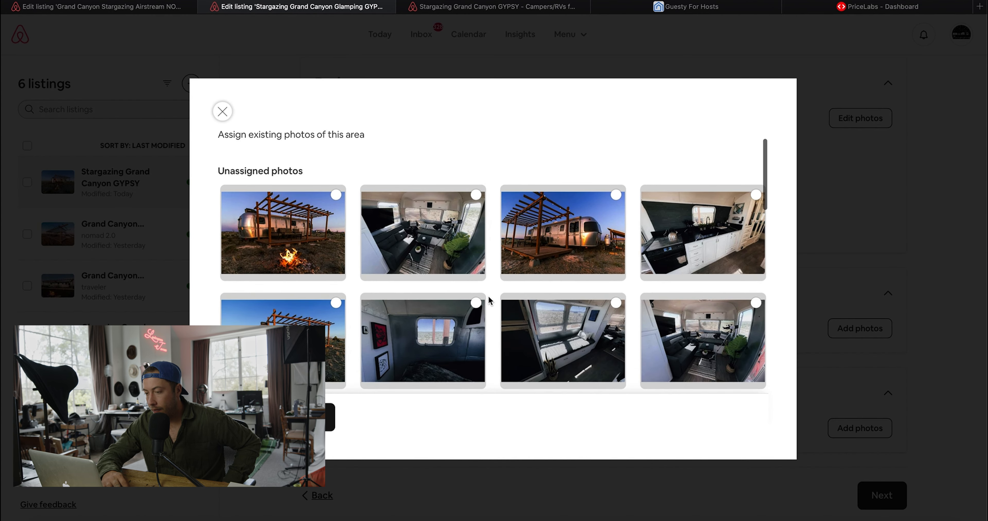
scroll(412, 232, "down", 3)
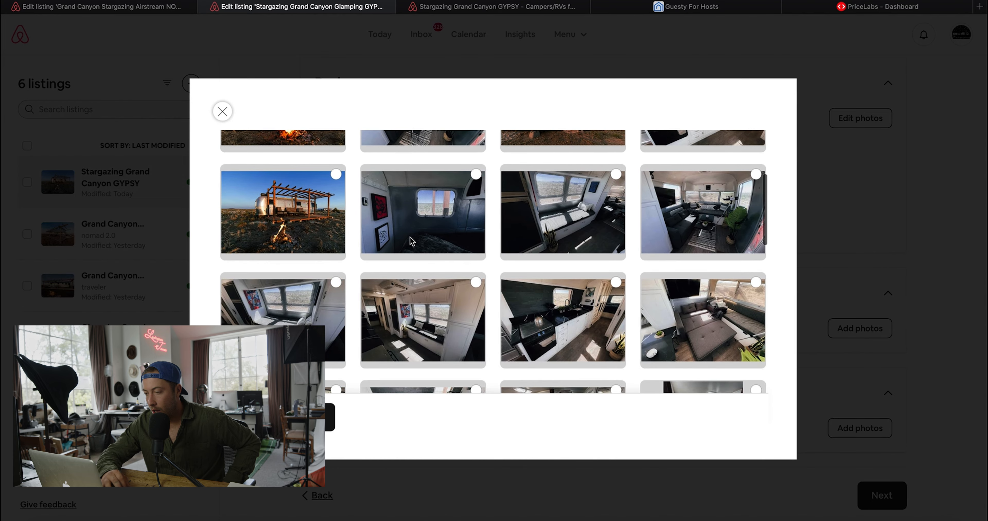
scroll(554, 253, "down", 1)
left_click(555, 202)
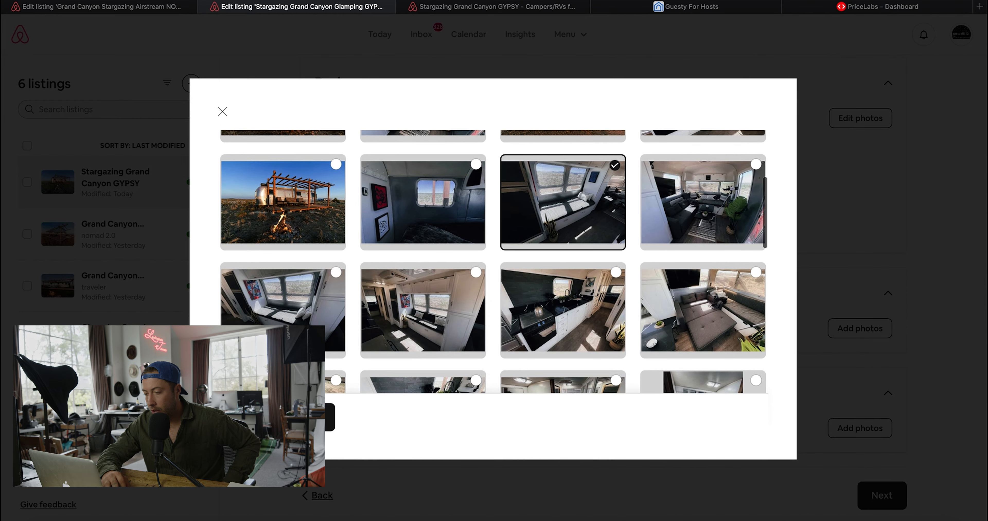
left_click(300, 307)
scroll(669, 288, "down", 3)
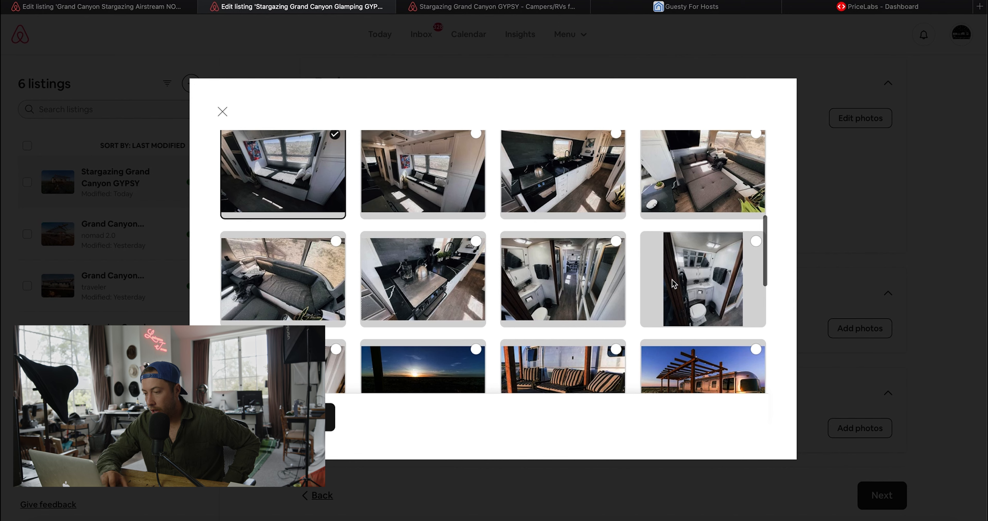
left_click(699, 168)
left_click(304, 273)
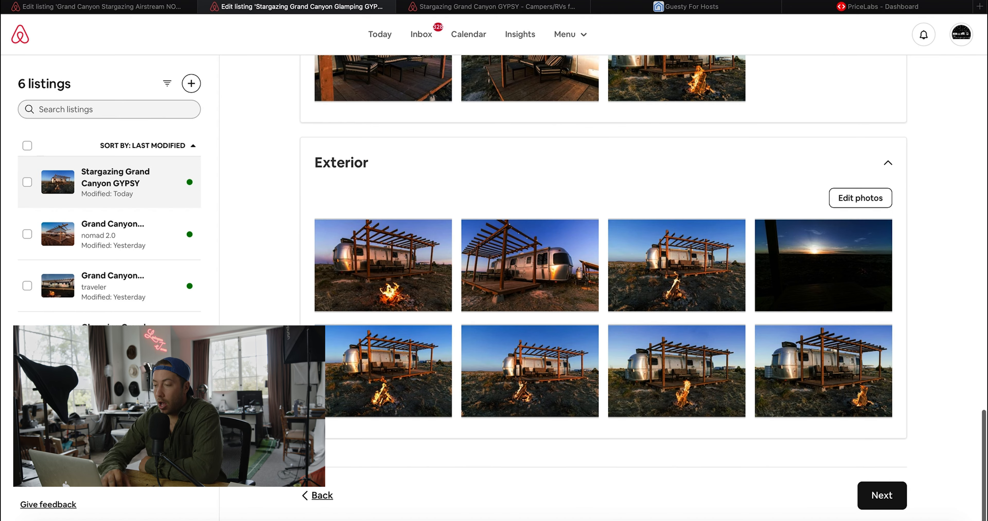
scroll(821, 499, "up", 15)
- Finish the Rooms and spaces photo step
left_click(875, 497)
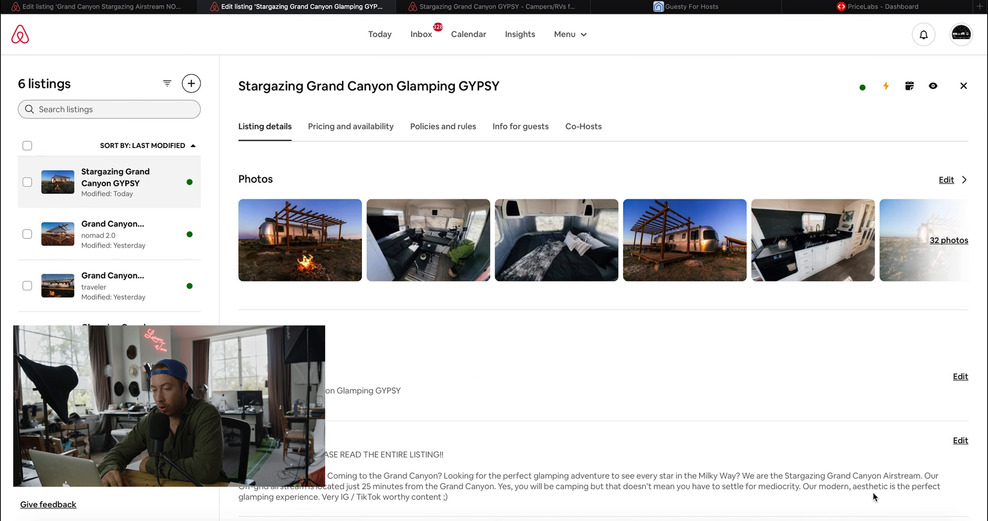
scroll(571, 447, "down", 15)
scroll(377, 348, "up", 20)
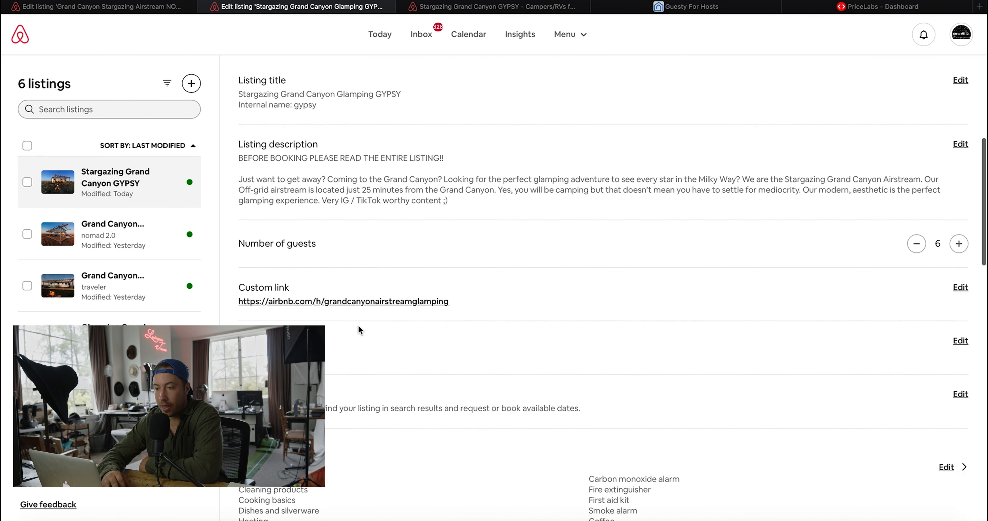
- Go to Pricing and availability and scroll past the $256 base price to Additional charges
left_click(331, 129)
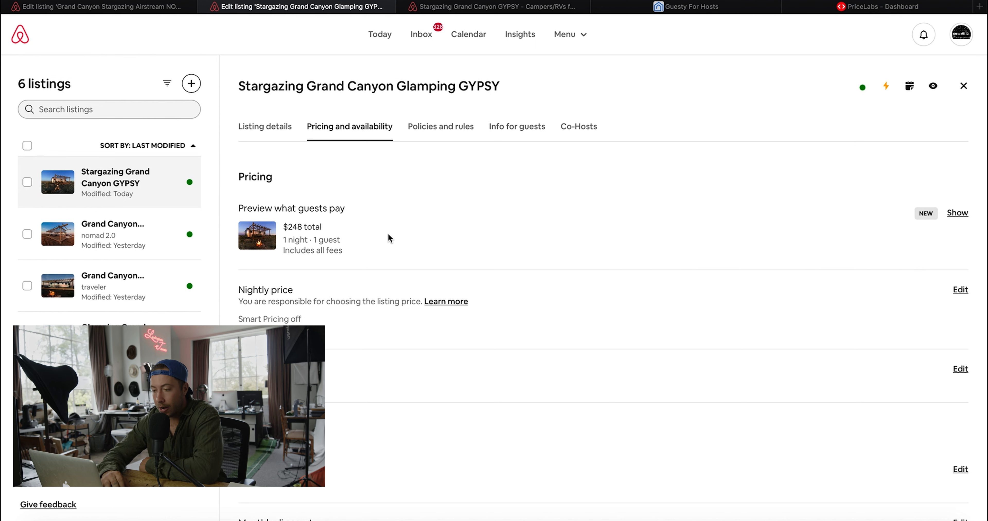
scroll(389, 238, "down", 3)
scroll(389, 321, "down", 3)
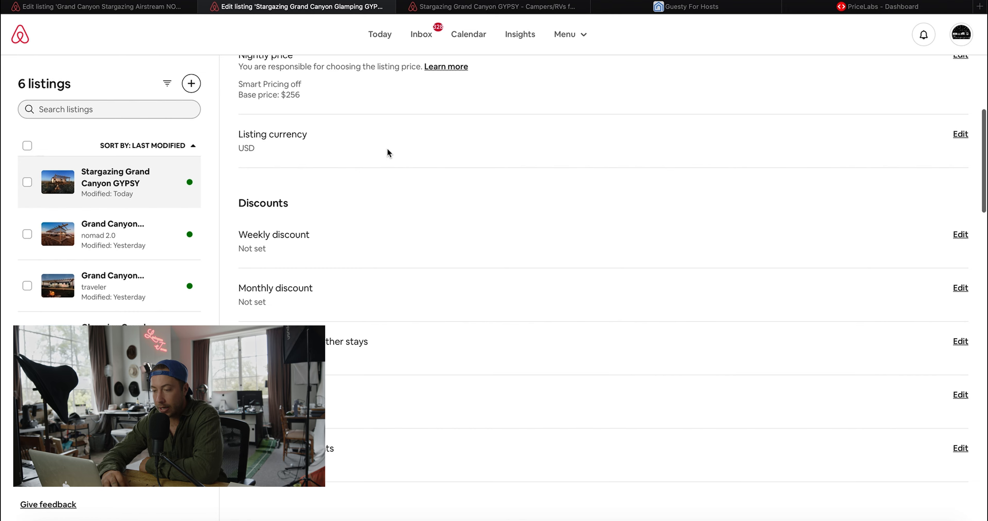
scroll(390, 152, "down", 1)
scroll(298, 299, "down", 4)
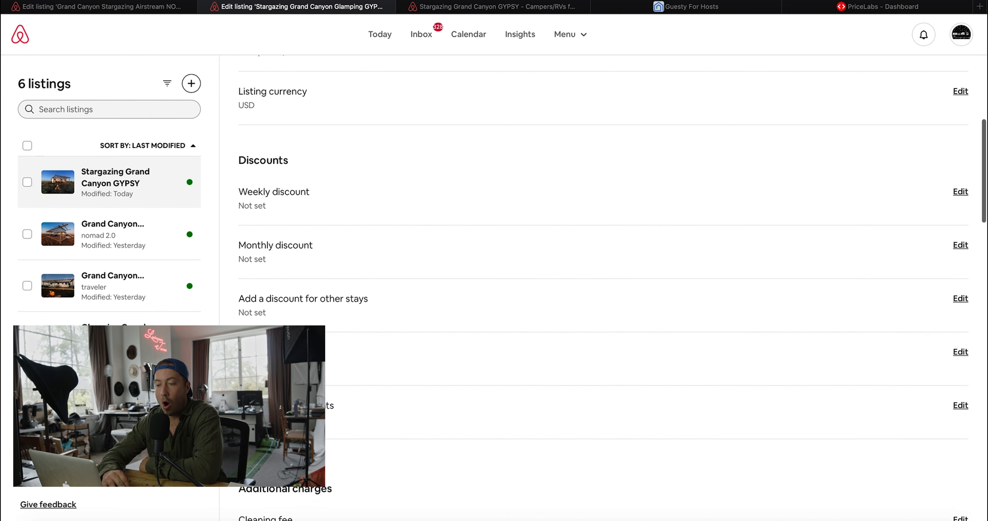
scroll(604, 290, "down", 4)
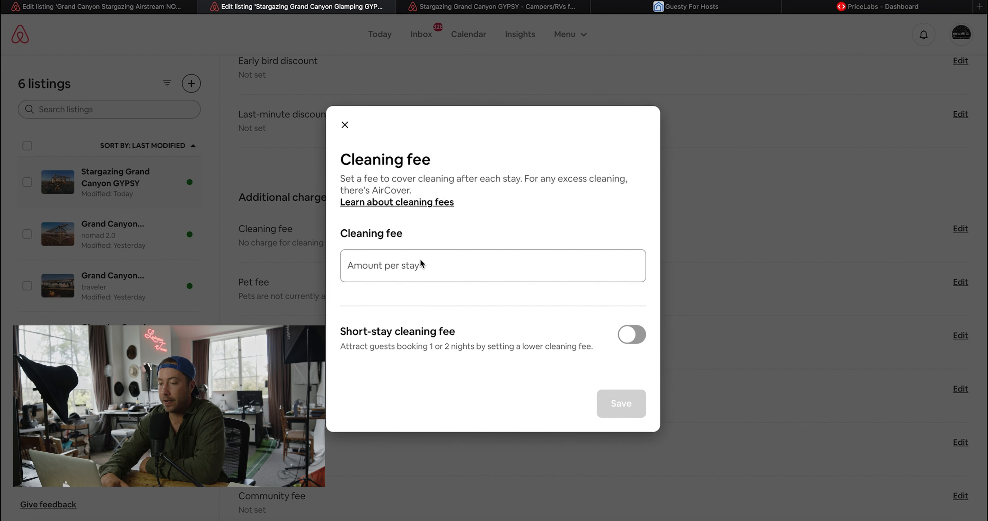
- Set the cleaning fee to $55 per stay and save it
left_click(420, 266)
type("55")
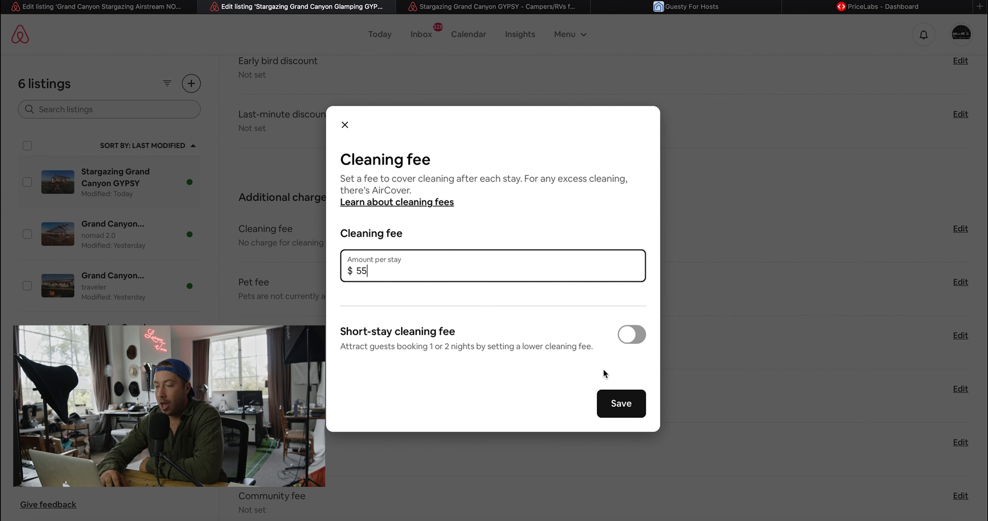
left_click(617, 399)
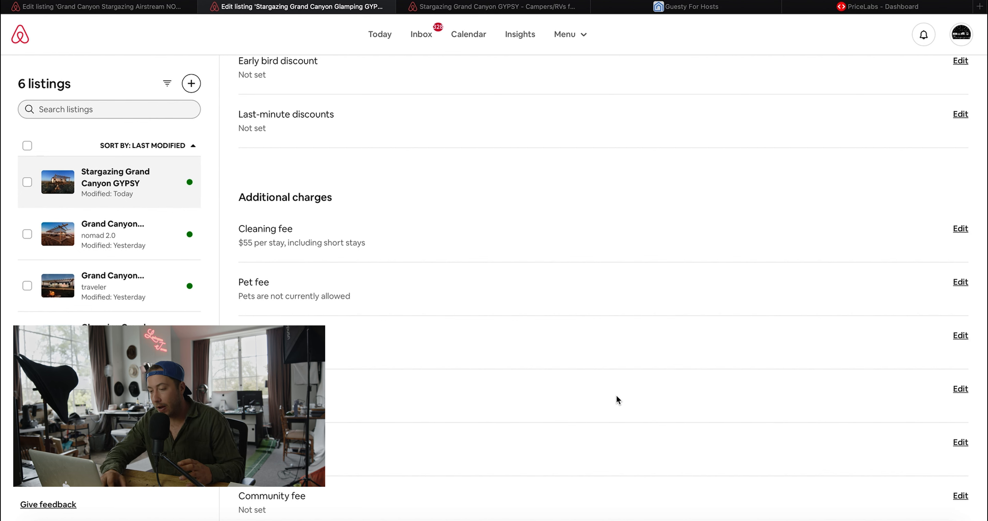
- Add a $25 pet fee and save it
left_click(962, 290)
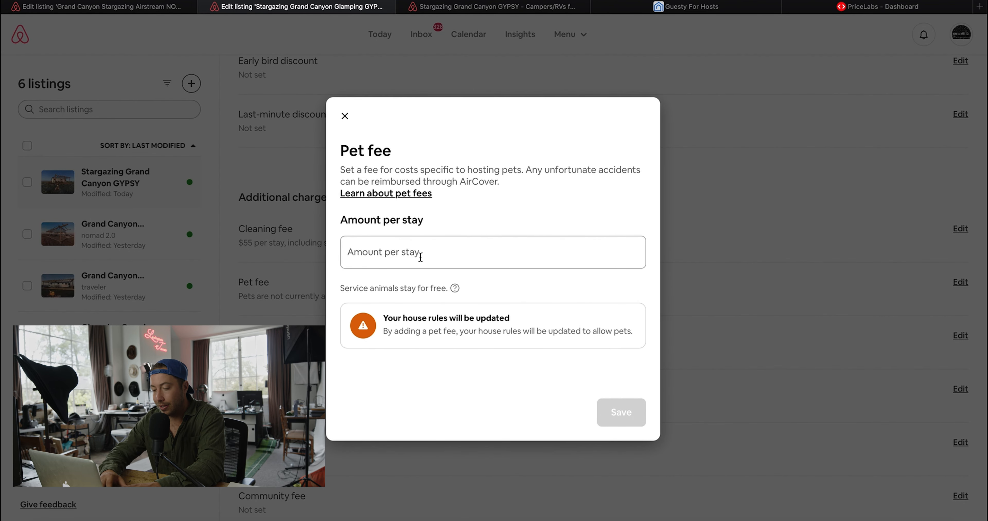
left_click(421, 257)
type("25")
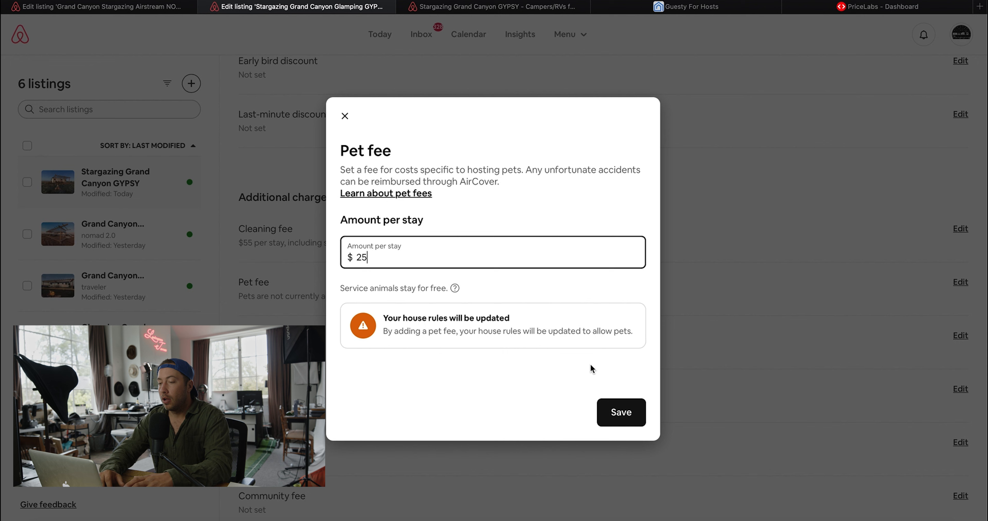
left_click(628, 412)
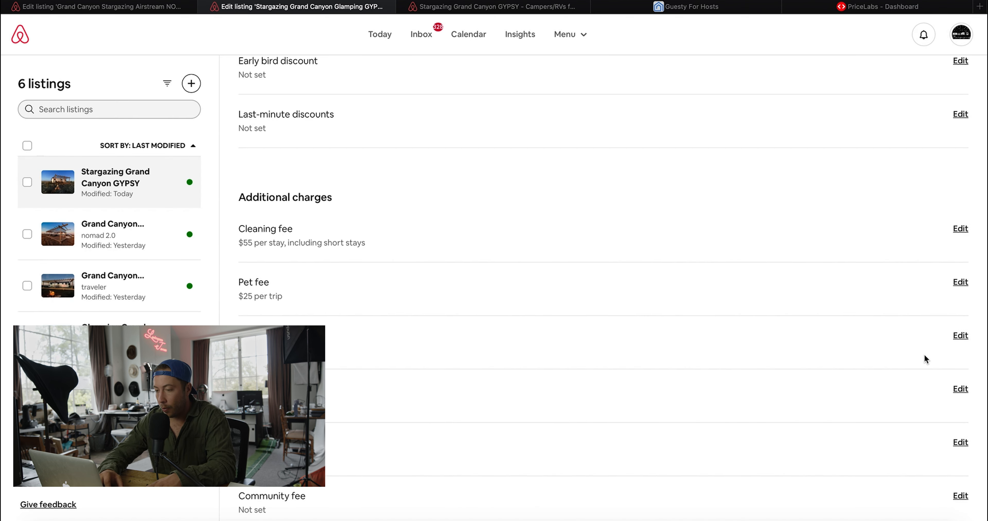
- Set the maximum stay to 35 nights, keep host approval of reservation requests, and save
scroll(804, 396, "down", 5)
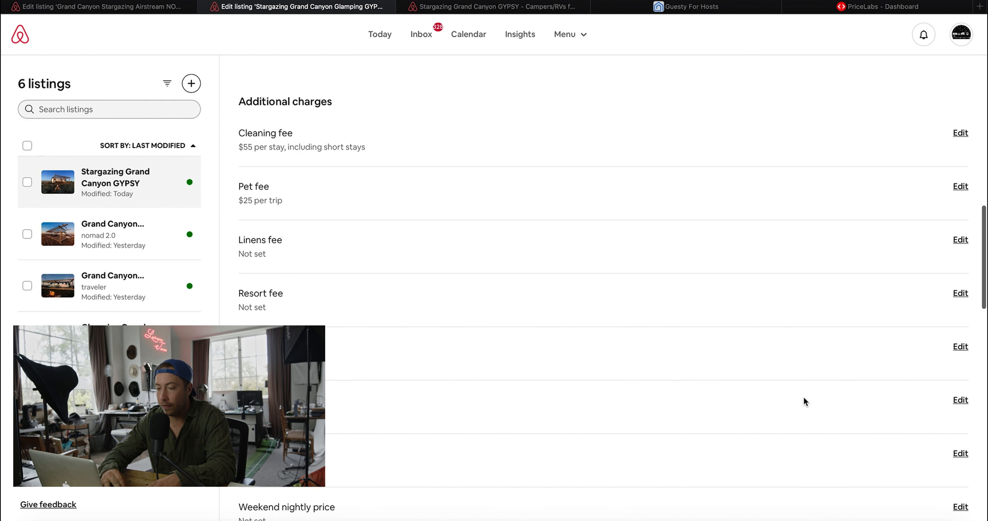
scroll(384, 335, "down", 2)
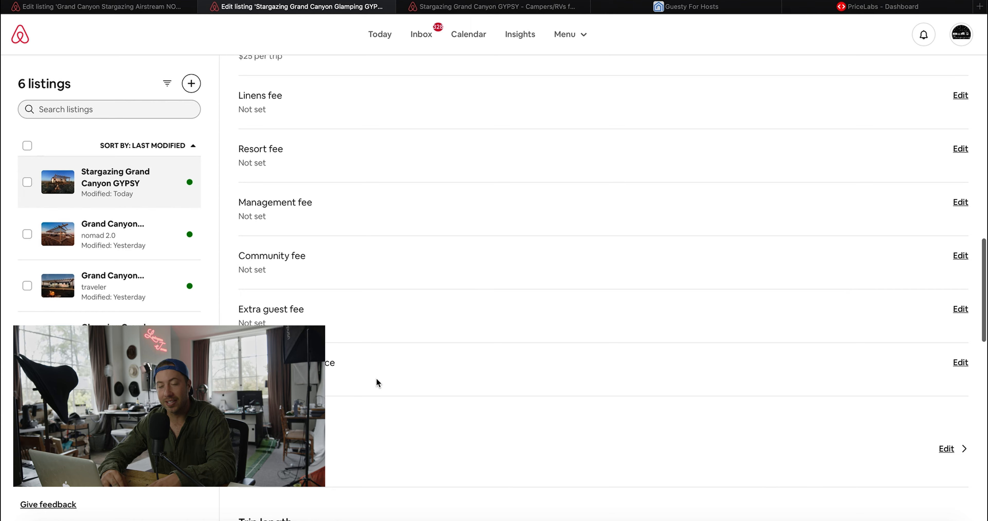
scroll(377, 381, "down", 1)
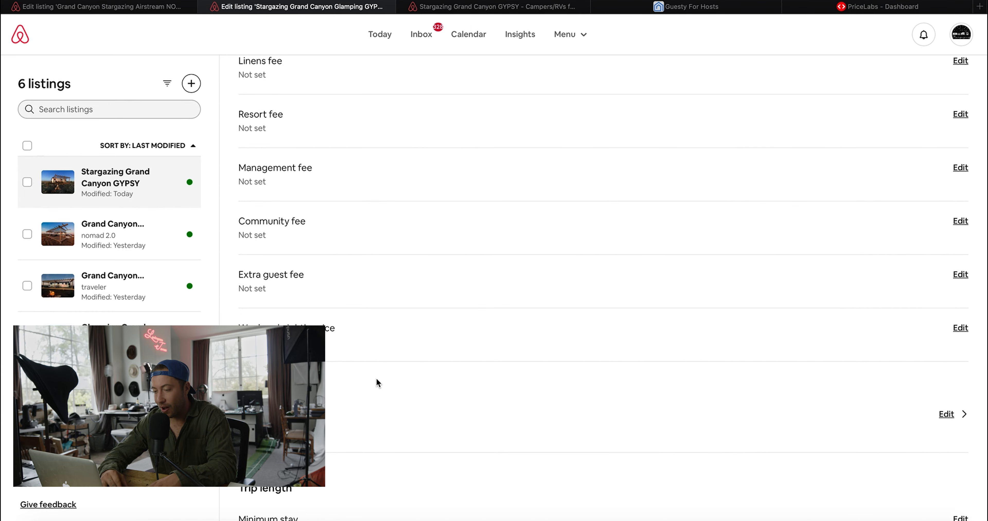
scroll(376, 379, "down", 6)
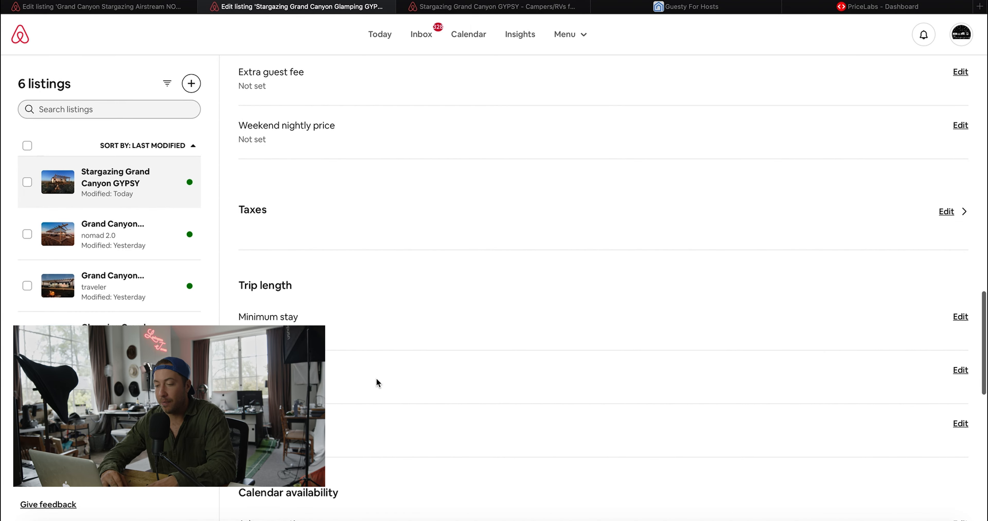
scroll(377, 383, "down", 1)
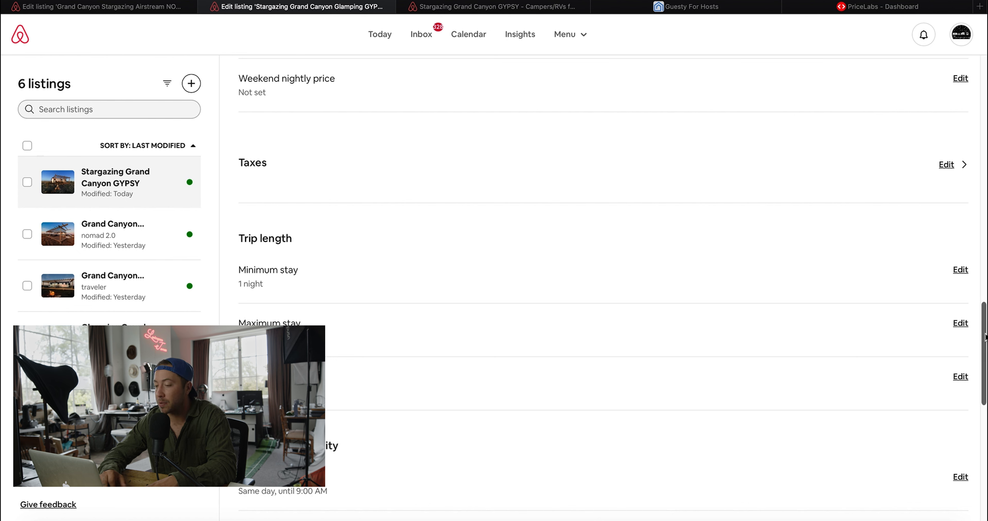
left_click(961, 323)
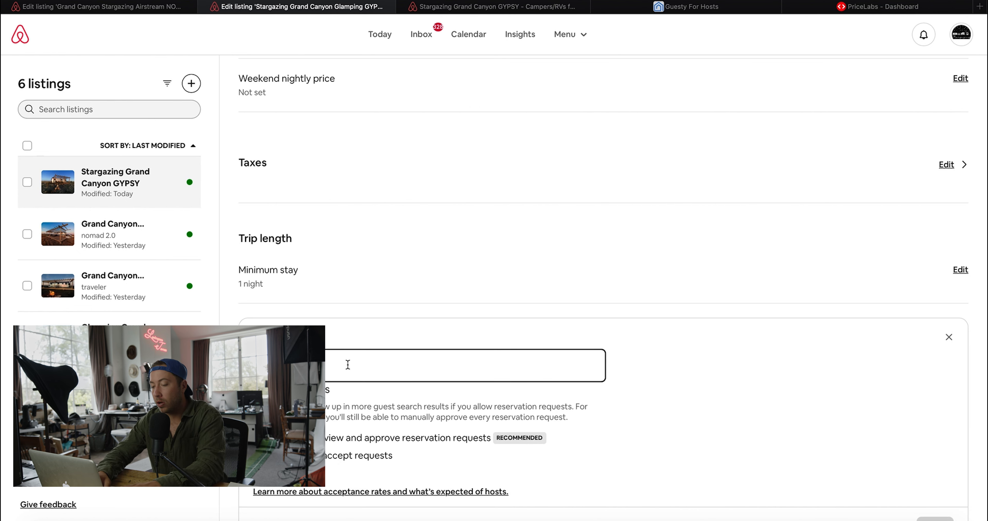
type("35")
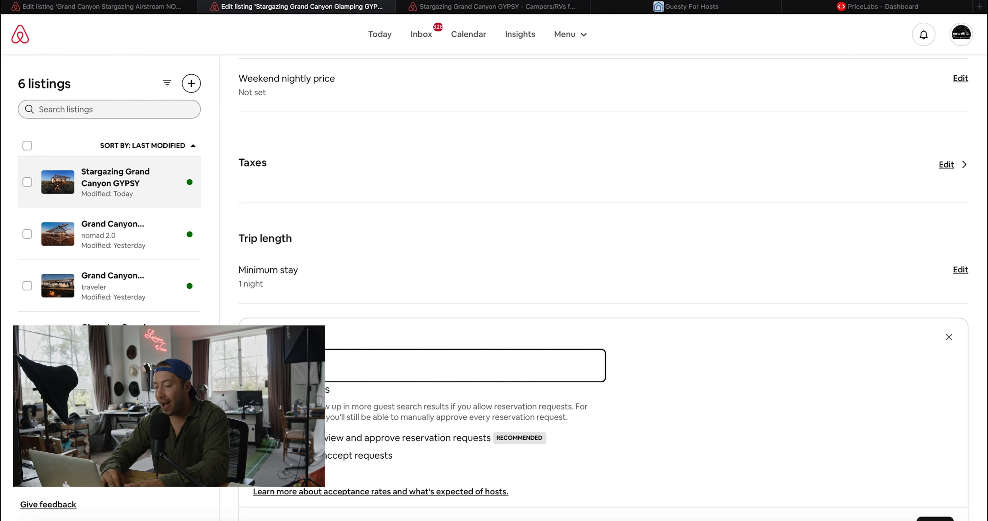
scroll(348, 365, "down", 2)
scroll(365, 348, "down", 1)
left_click(390, 342)
left_click(935, 432)
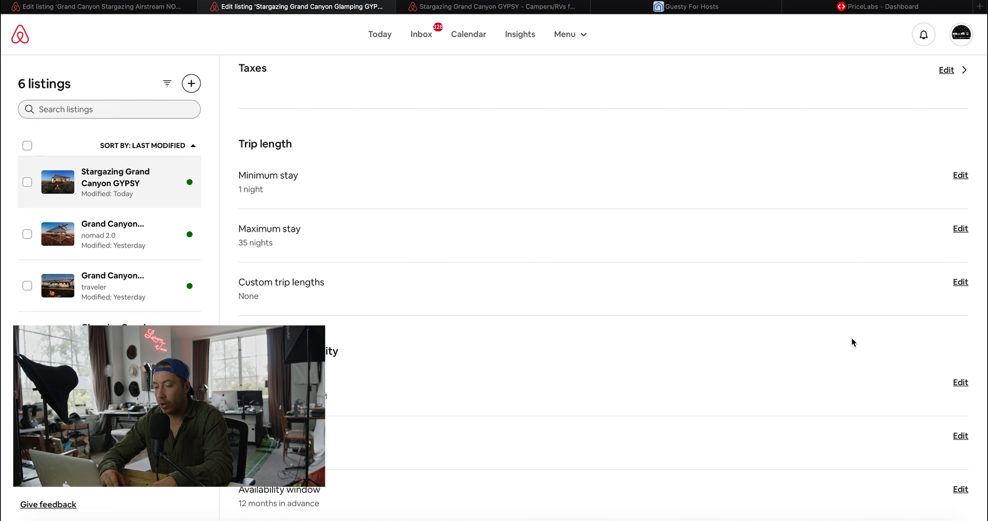
scroll(852, 340, "down", 3)
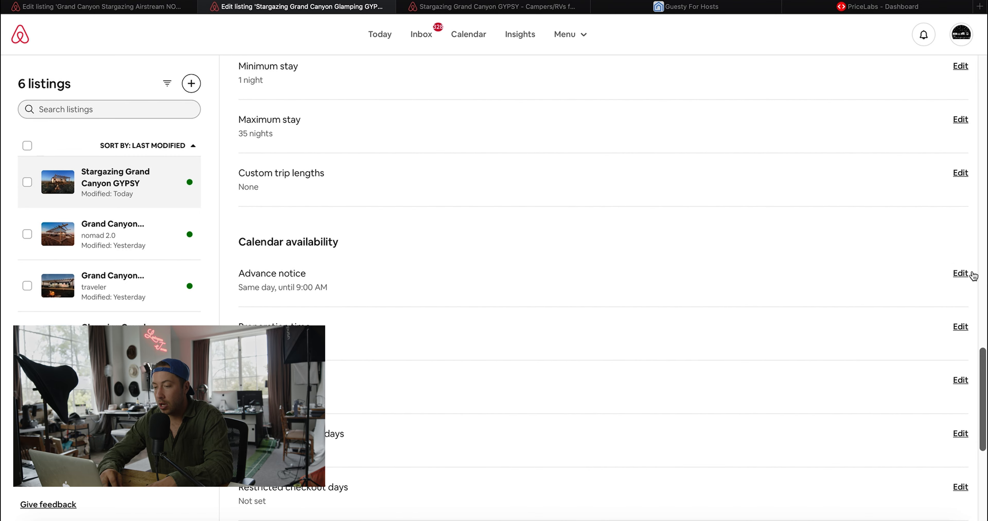
- Set advance notice to allow same-day bookings until 4:00 PM and save
left_click(960, 275)
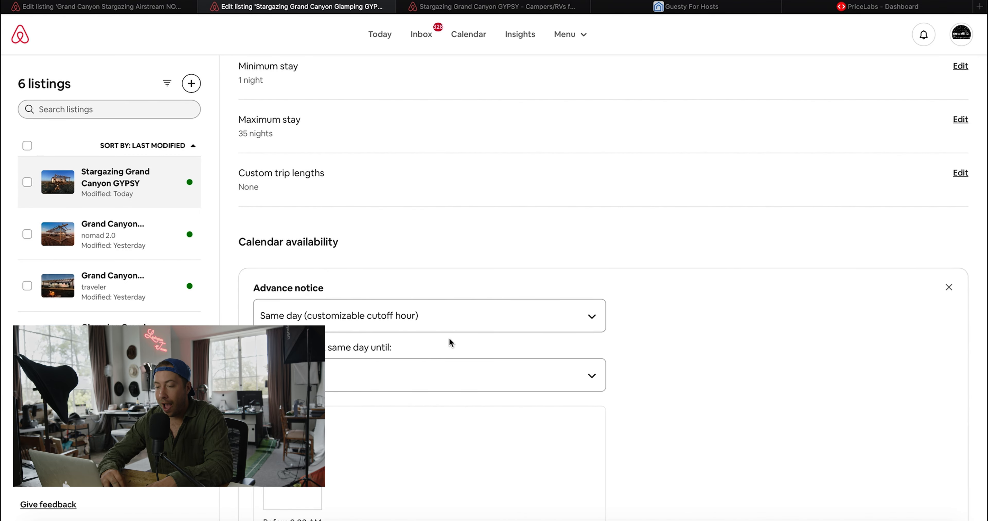
left_click(414, 379)
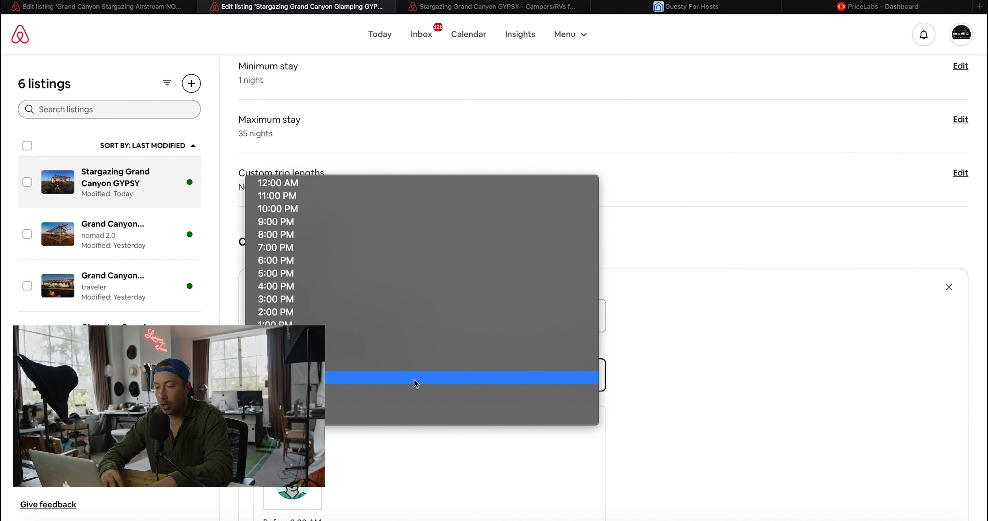
left_click(422, 313)
left_click(392, 389)
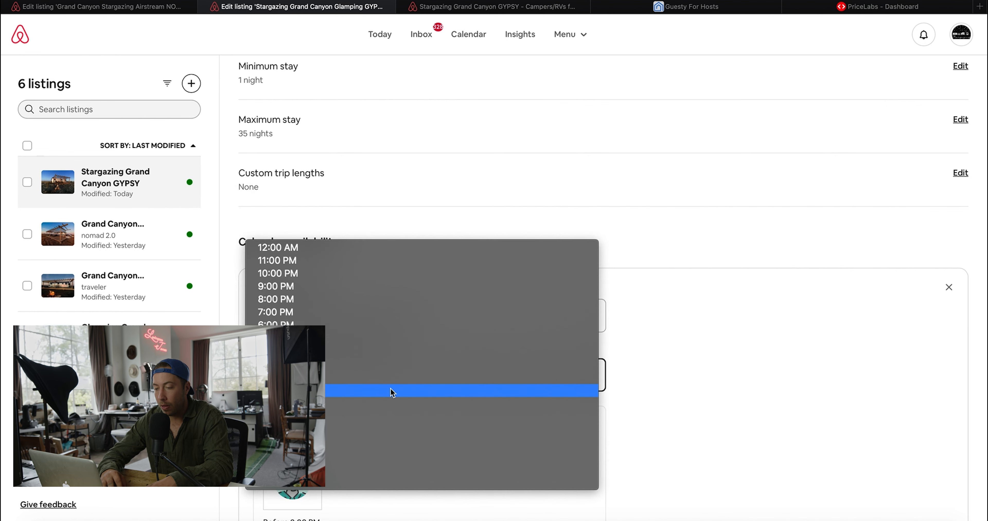
left_click(388, 358)
scroll(387, 384, "down", 3)
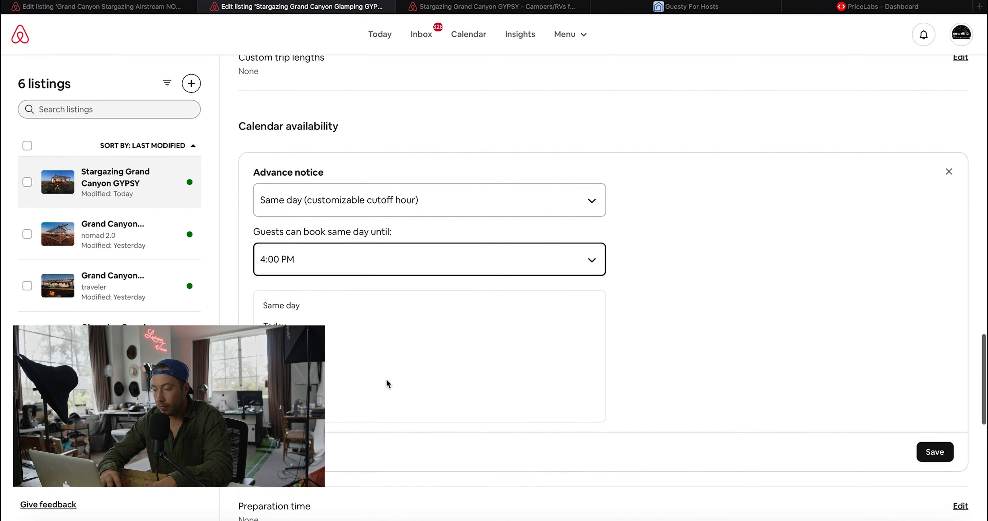
left_click(950, 440)
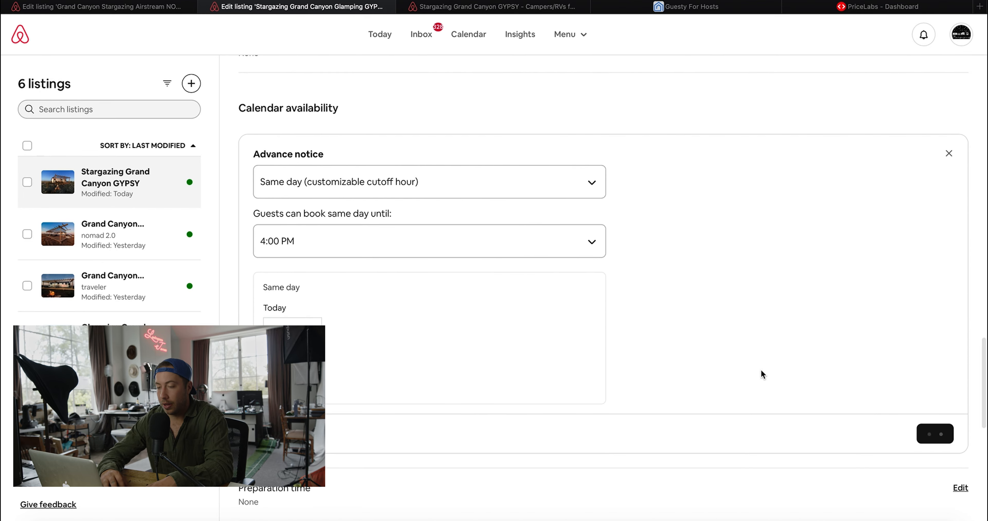
- Limit the availability window to 9 months in advance
scroll(539, 340, "up", 2)
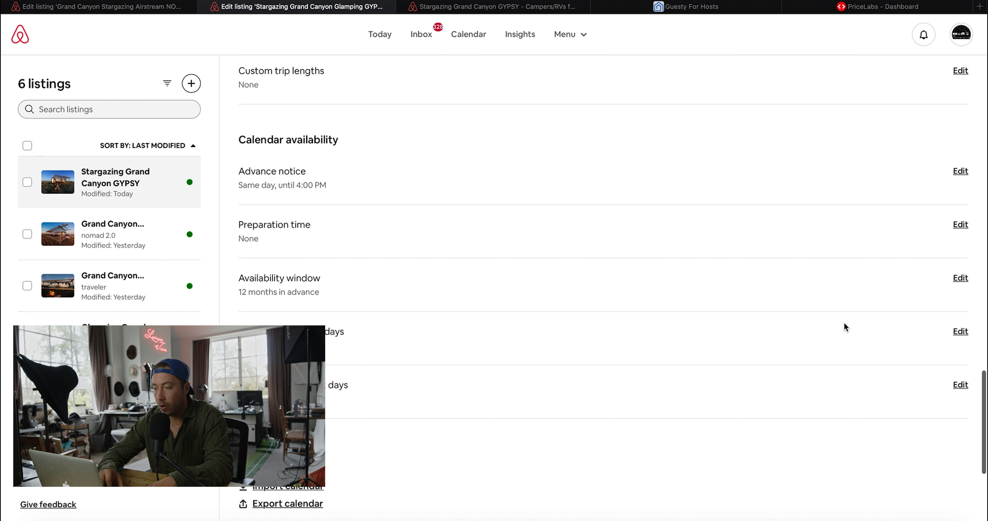
left_click(959, 279)
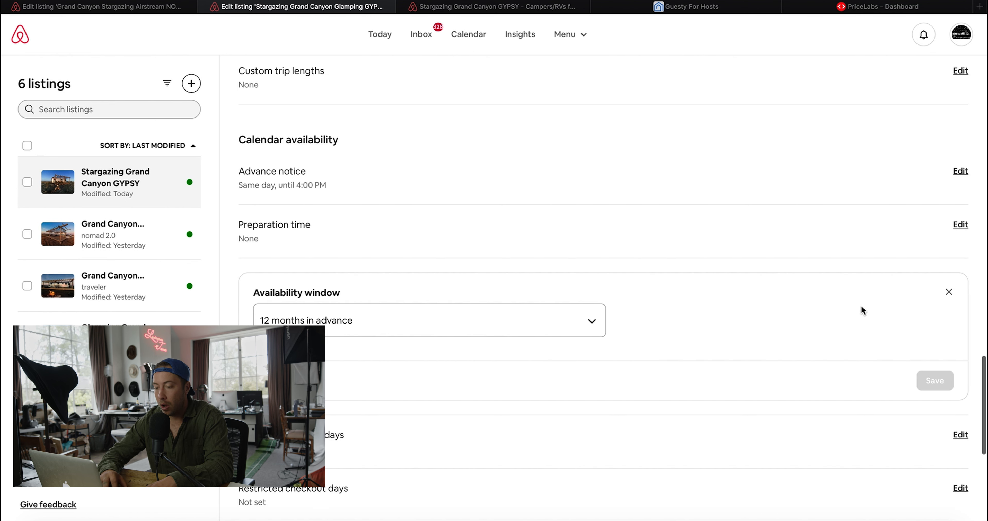
left_click(449, 315)
left_click(434, 340)
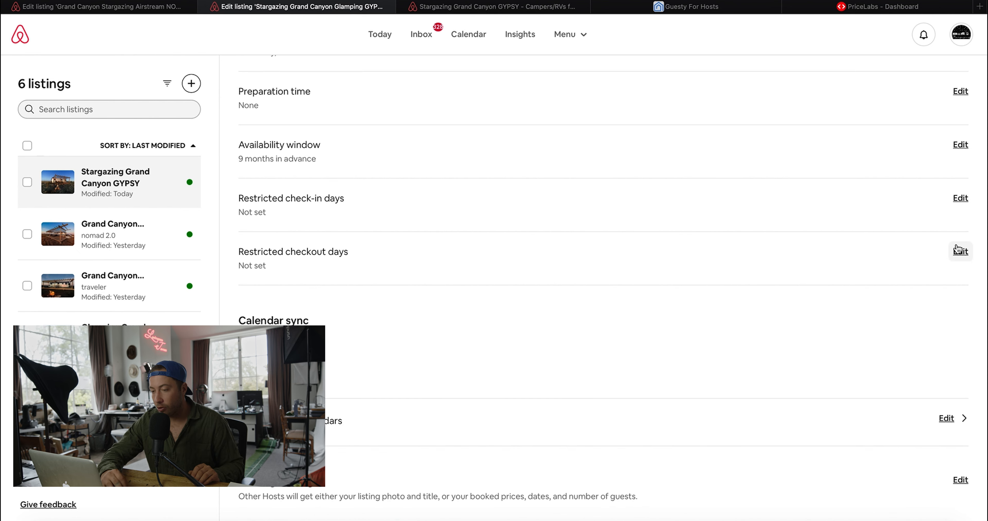
scroll(623, 301, "down", 3)
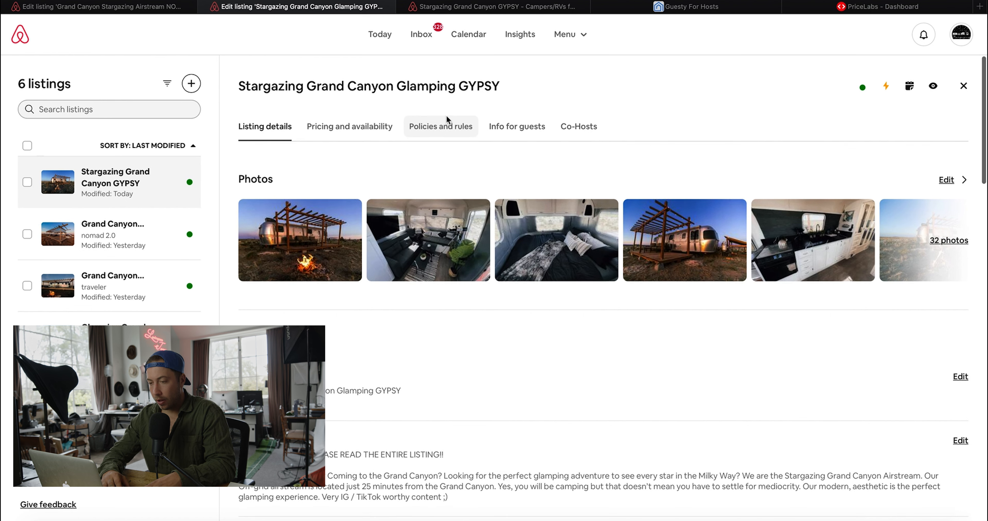
- Change the cancellation policy to Firm or Non-refundable under Policies and rules
left_click(446, 118)
scroll(446, 241, "down", 1)
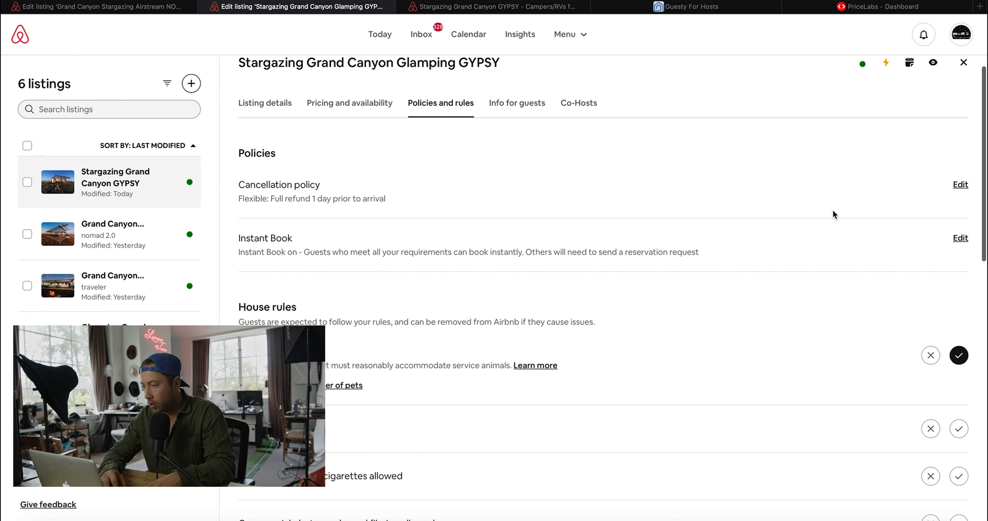
left_click(961, 186)
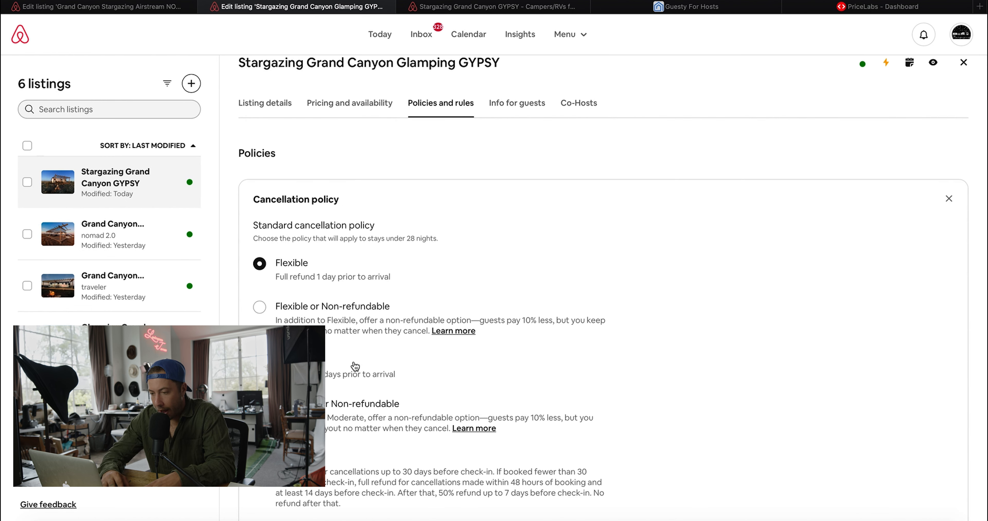
scroll(355, 366, "down", 2)
left_click(332, 413)
scroll(332, 413, "down", 2)
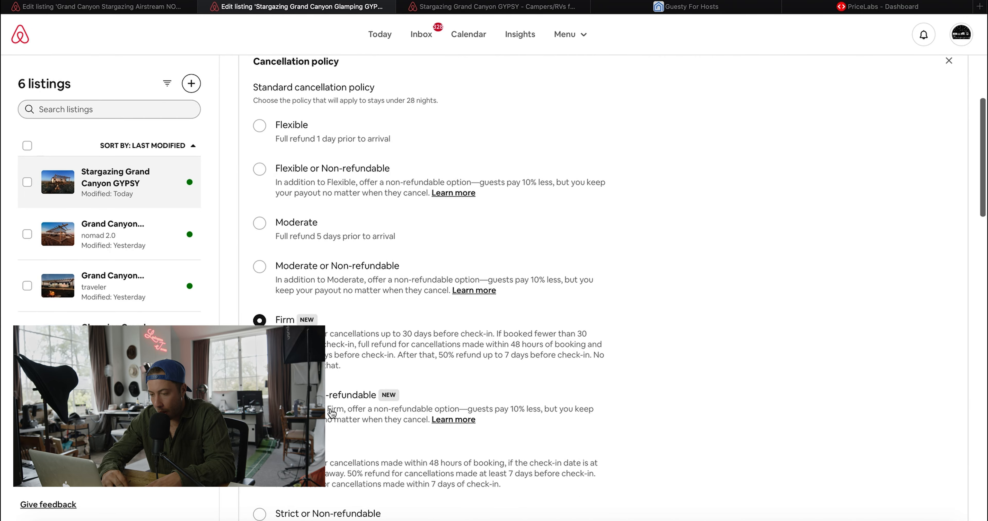
left_click(331, 413)
scroll(332, 413, "down", 3)
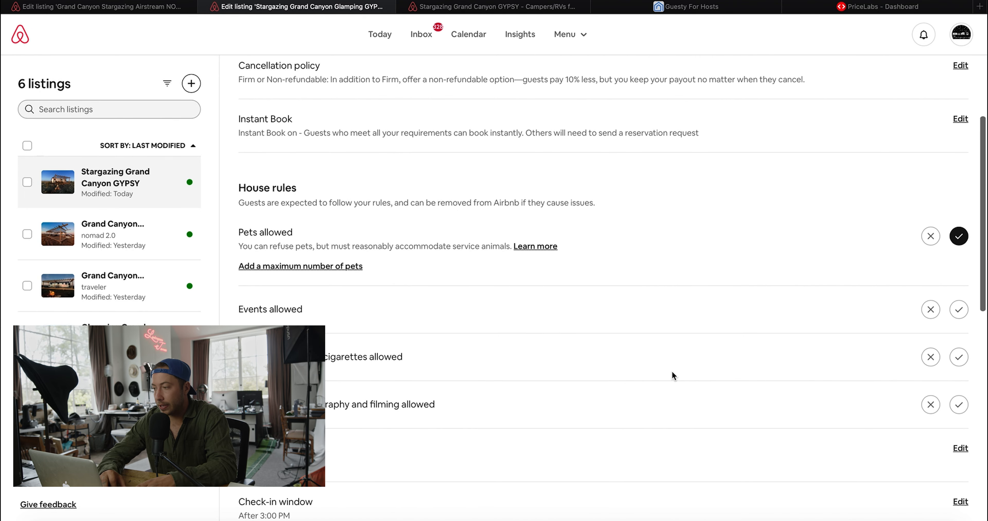
- Turn on Instant Book's good track record and pre-booking message requirements
left_click(960, 119)
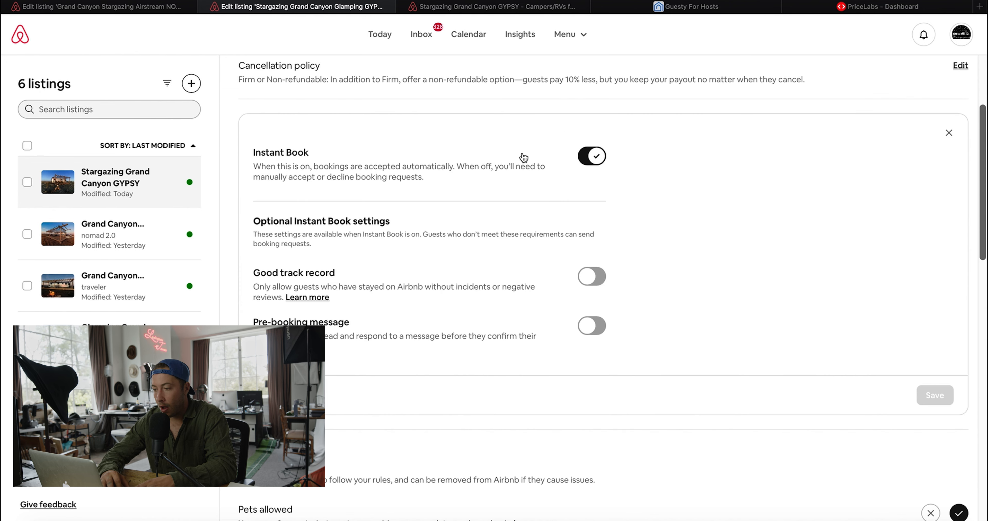
left_click(594, 280)
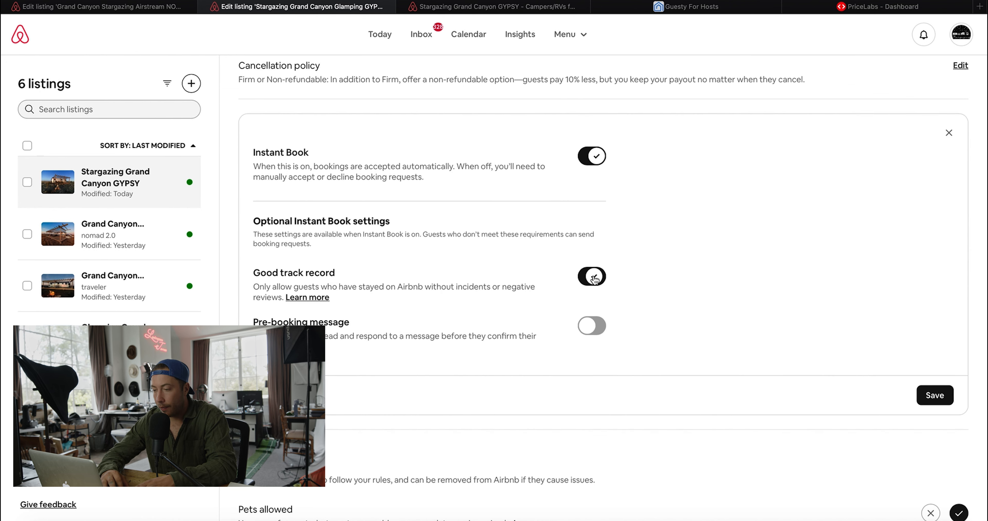
left_click(594, 327)
- Turn off good track record and write a pre-booking message asking who guests are and their plans
left_click(592, 278)
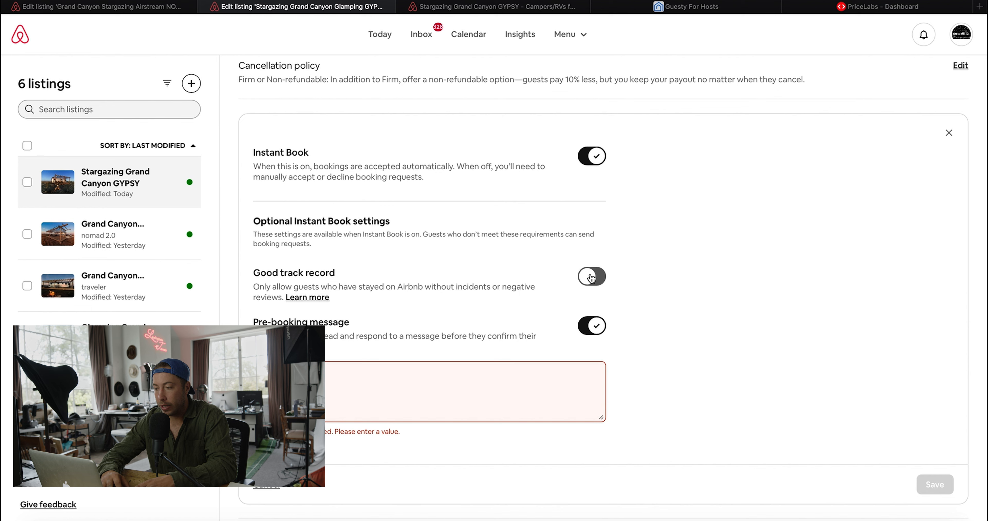
left_click(407, 403)
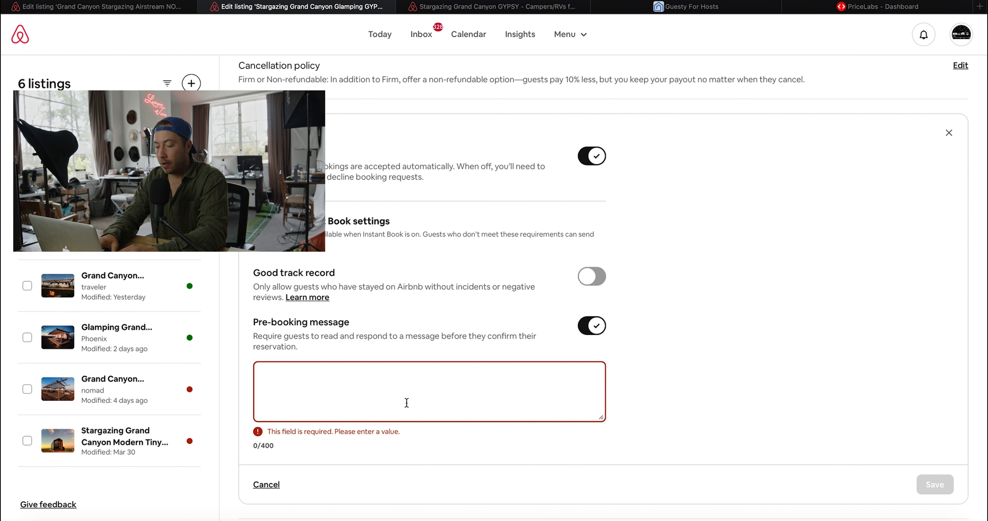
type("Hi please pro")
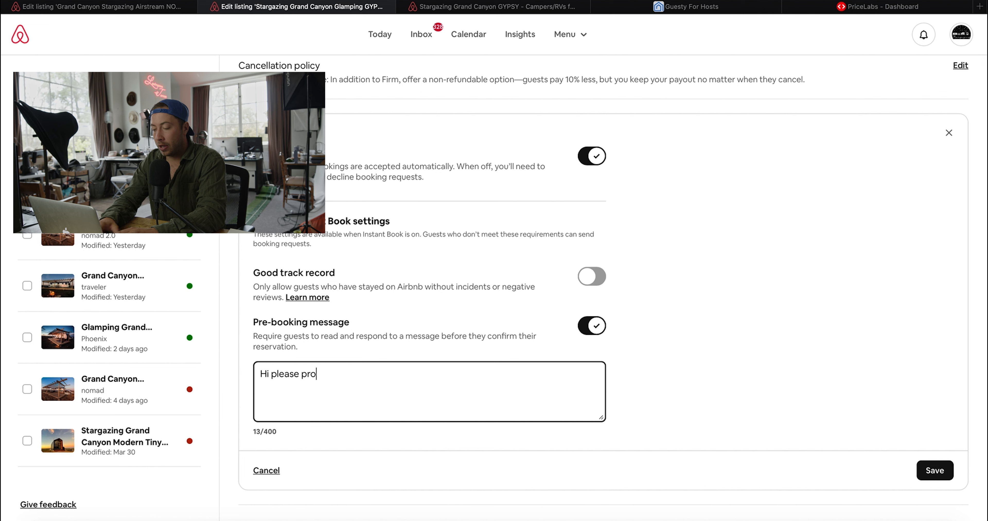
type("vide a little bit about who you are and who is coming! As")
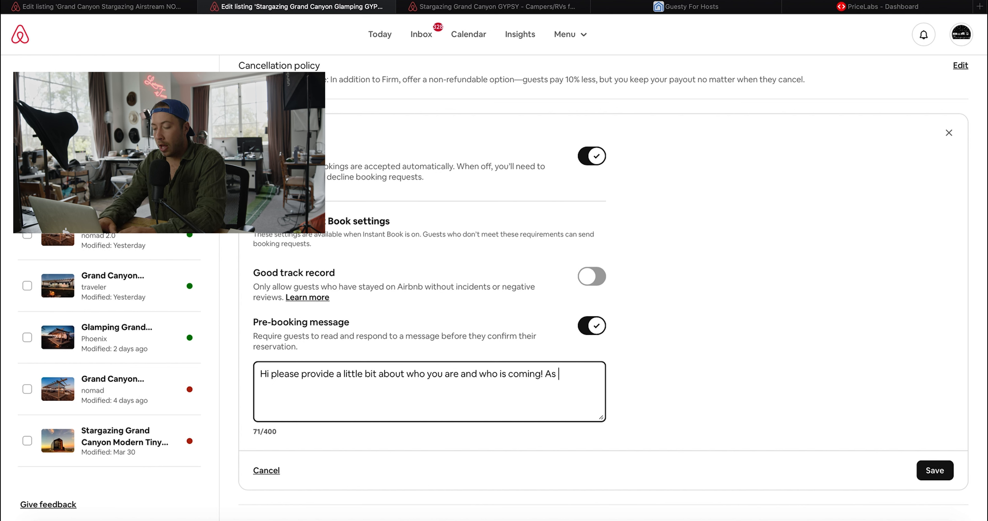
type("as your plans while you are staying with us")
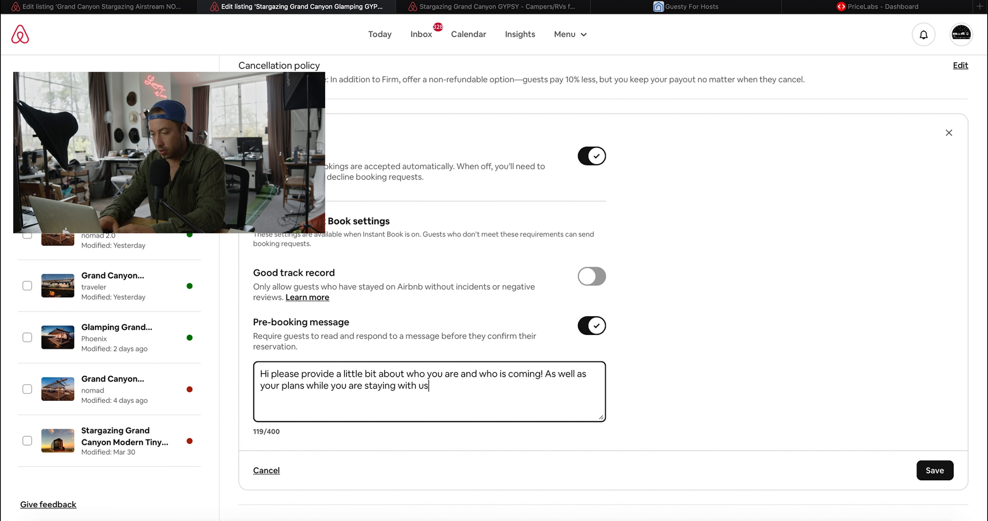
scroll(935, 451, "down", 1)
- Save the Instant Book settings with the pre-booking message
left_click(935, 452)
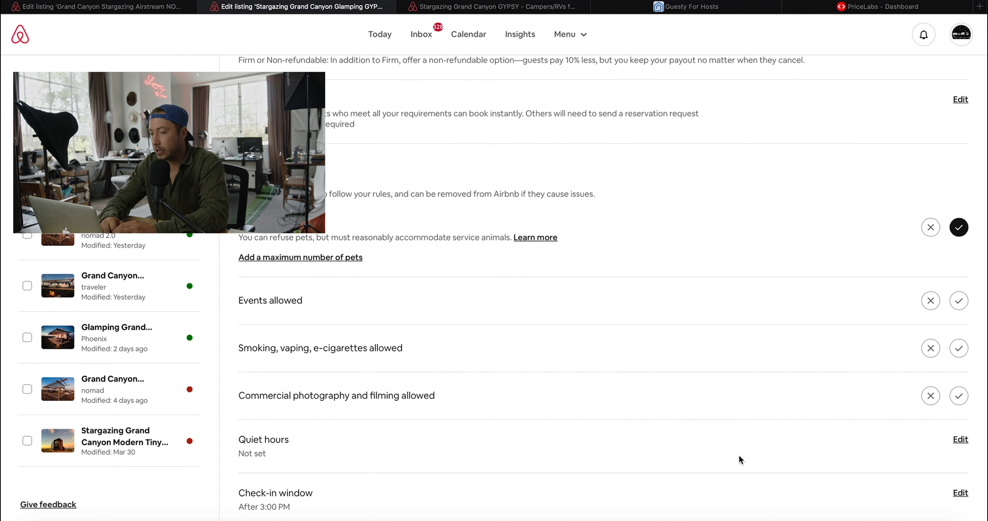
scroll(786, 361, "up", 2)
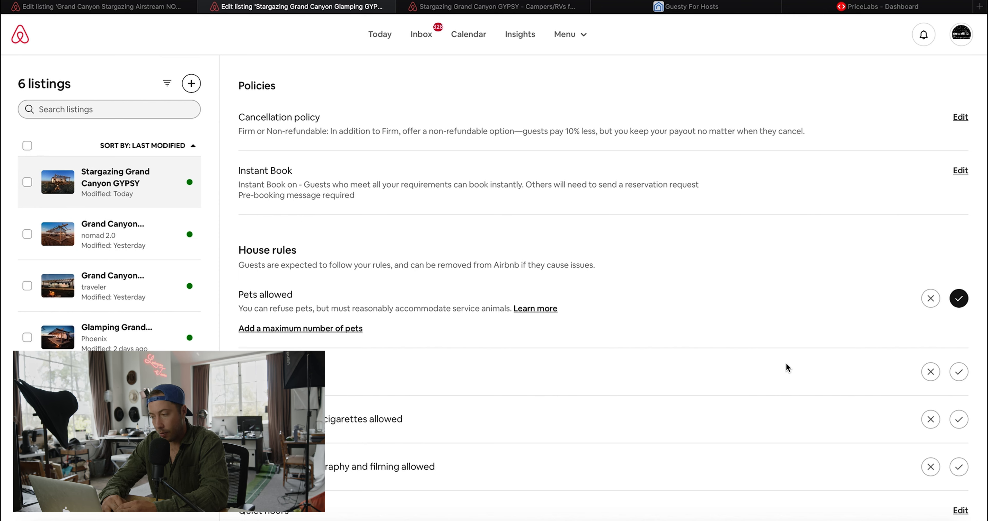
scroll(786, 364, "down", 1)
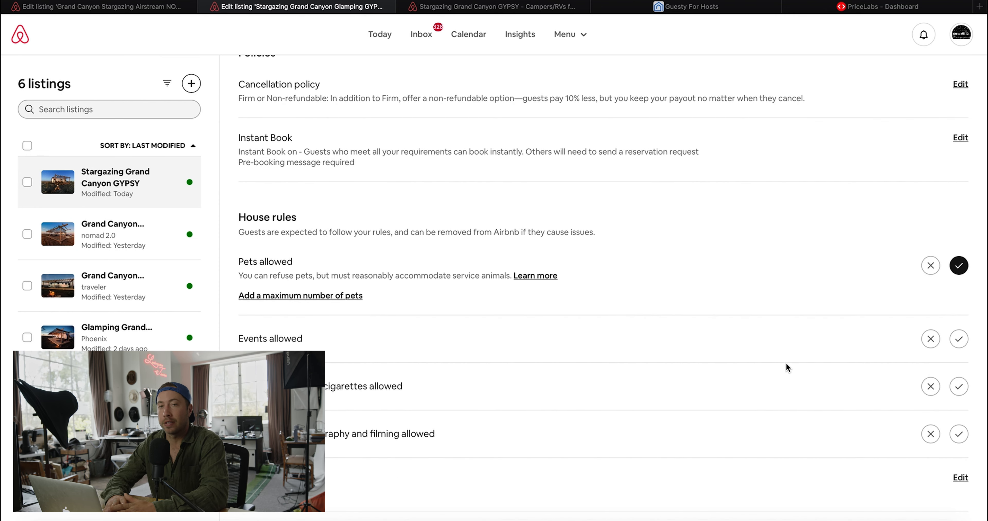
scroll(785, 363, "down", 1)
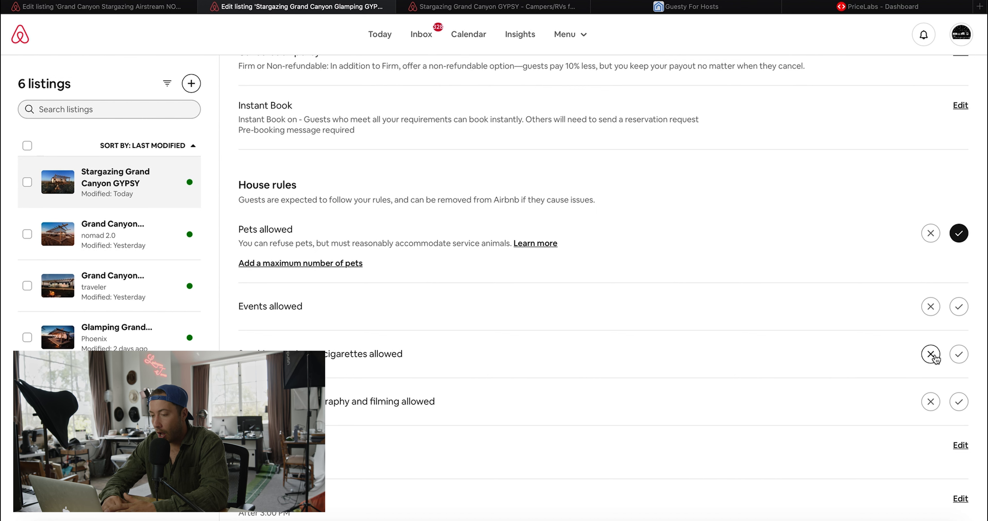
scroll(935, 355, "down", 2)
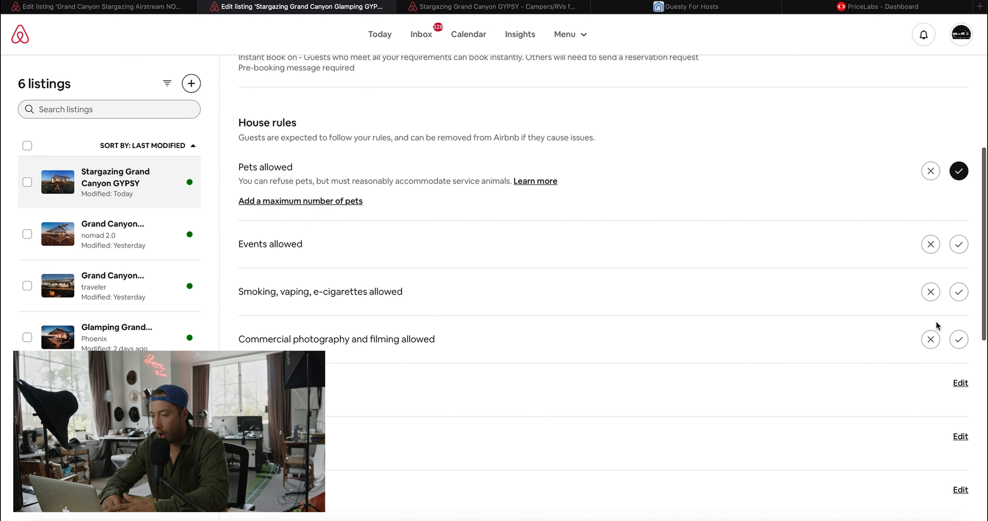
- Allow commercial photography and smoking, and disallow events in the house rules
left_click(958, 340)
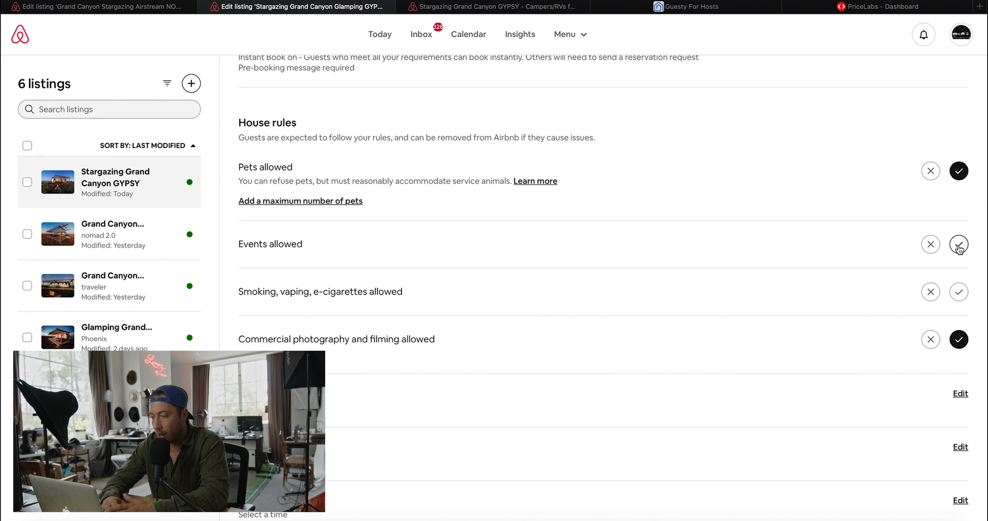
left_click(930, 244)
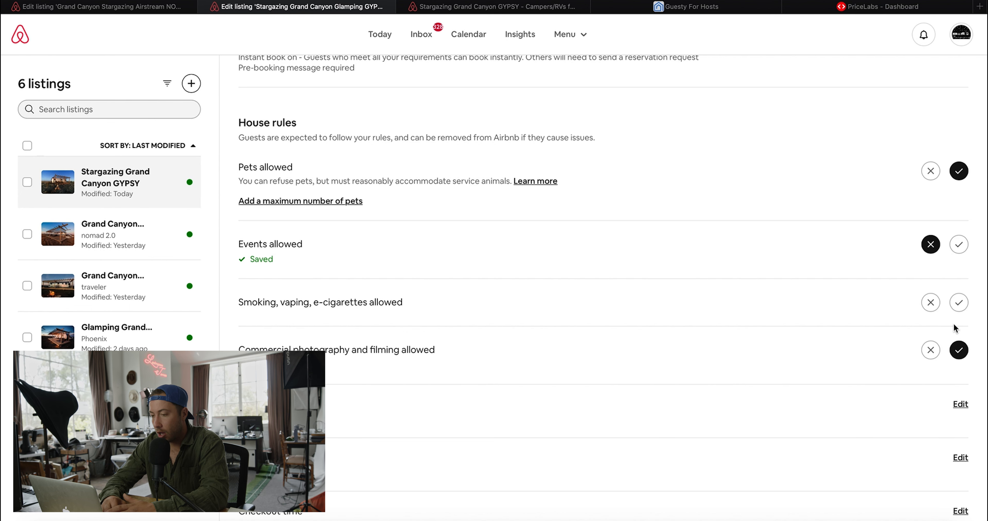
left_click(958, 303)
scroll(666, 343, "down", 3)
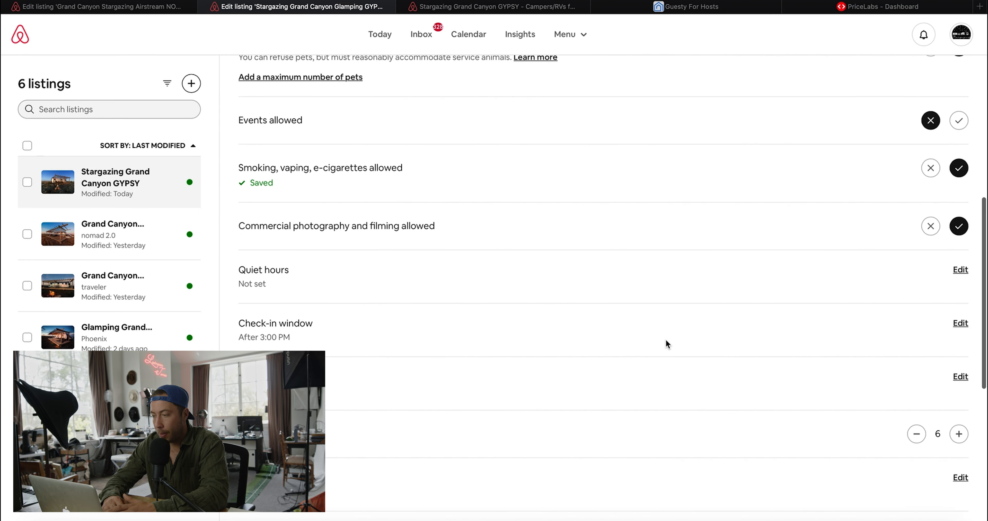
- Set quiet hours from 10:00 PM to 6:00 AM and save
left_click(961, 266)
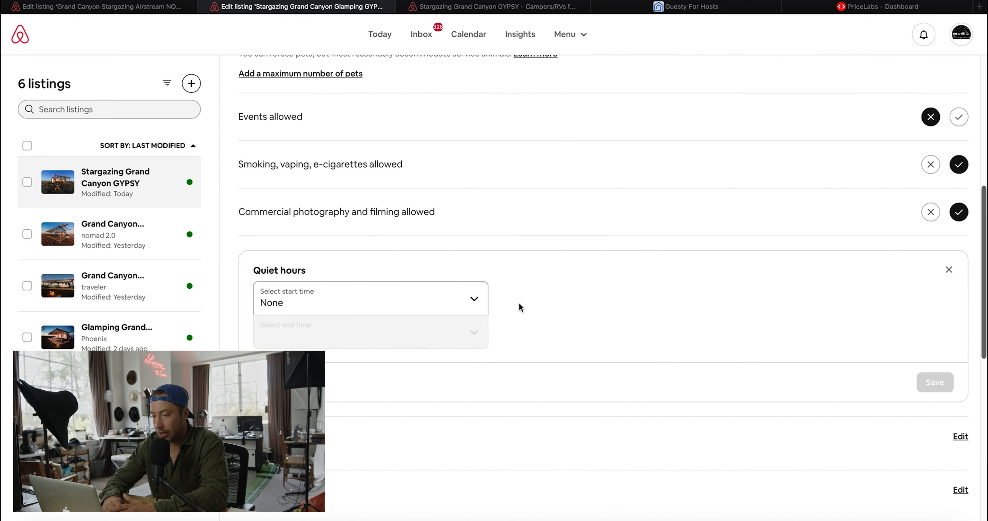
left_click(398, 312)
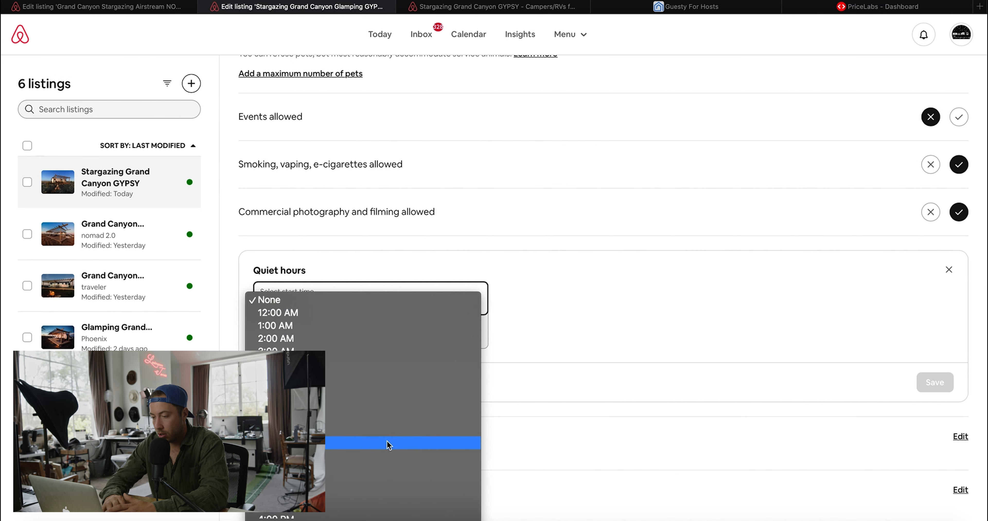
left_click(395, 406)
scroll(393, 311, "down", 1)
left_click(393, 287)
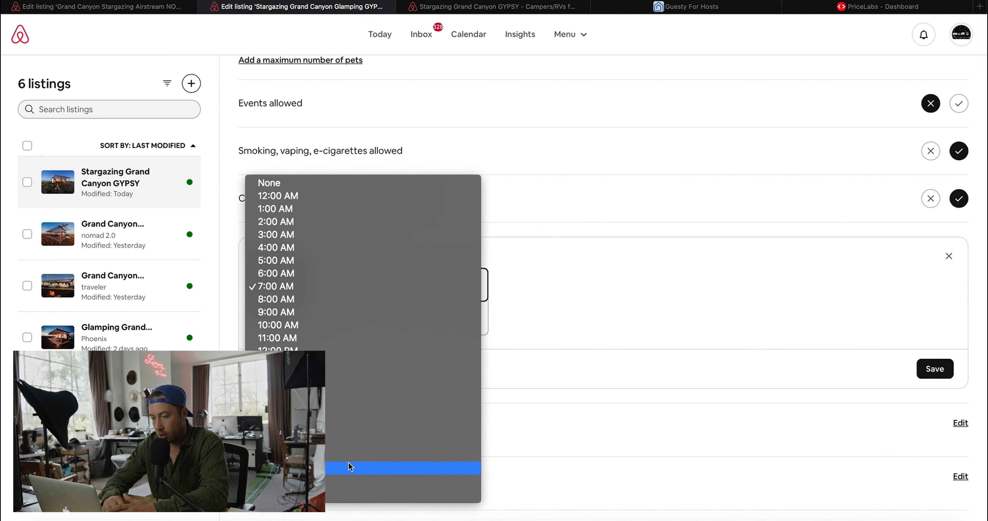
left_click(346, 481)
left_click(377, 326)
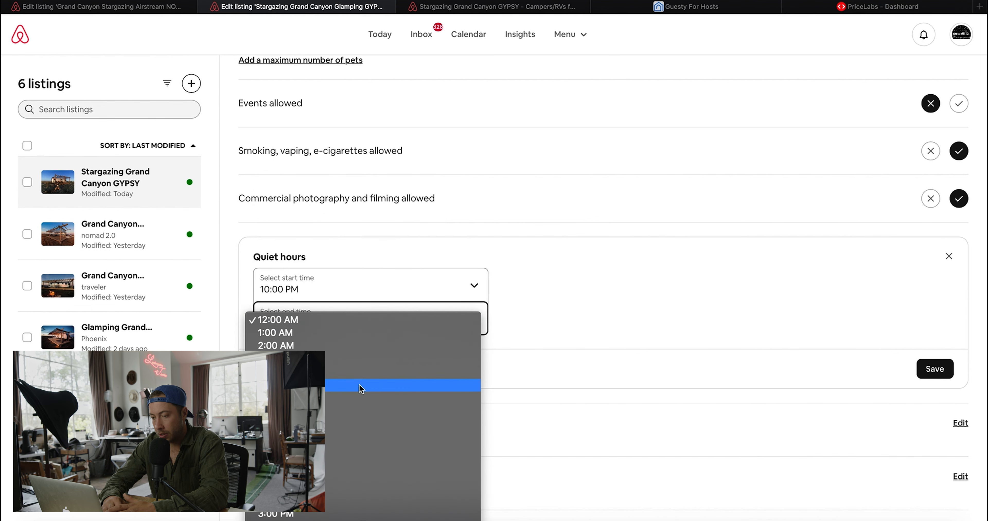
left_click(357, 397)
left_click(920, 375)
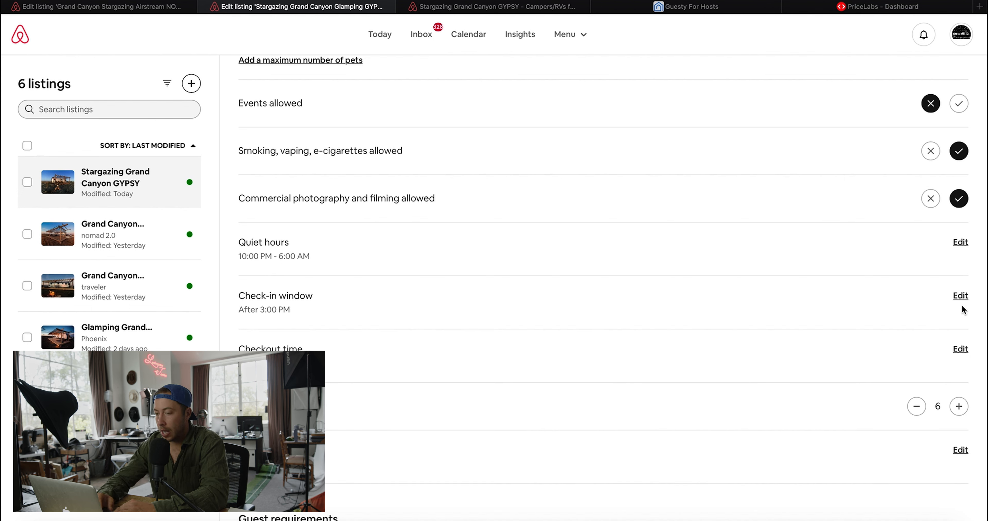
- Set the check-in window to start at 4:00 PM and save
left_click(960, 296)
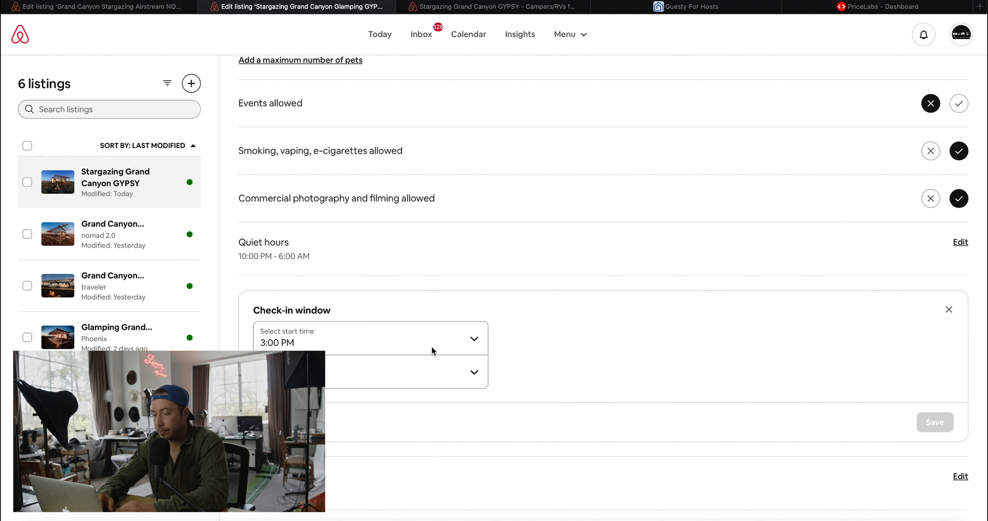
scroll(404, 441, "down", 2)
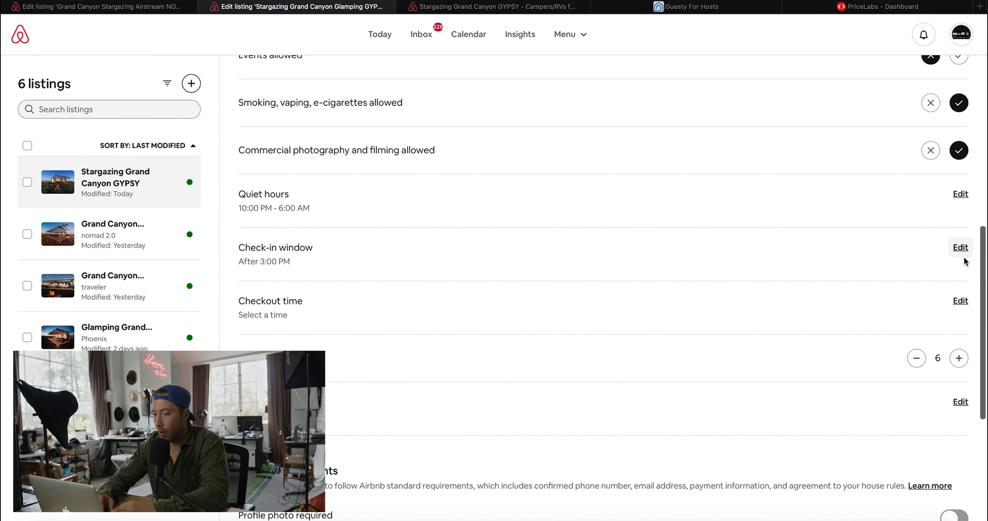
left_click(961, 249)
left_click(327, 305)
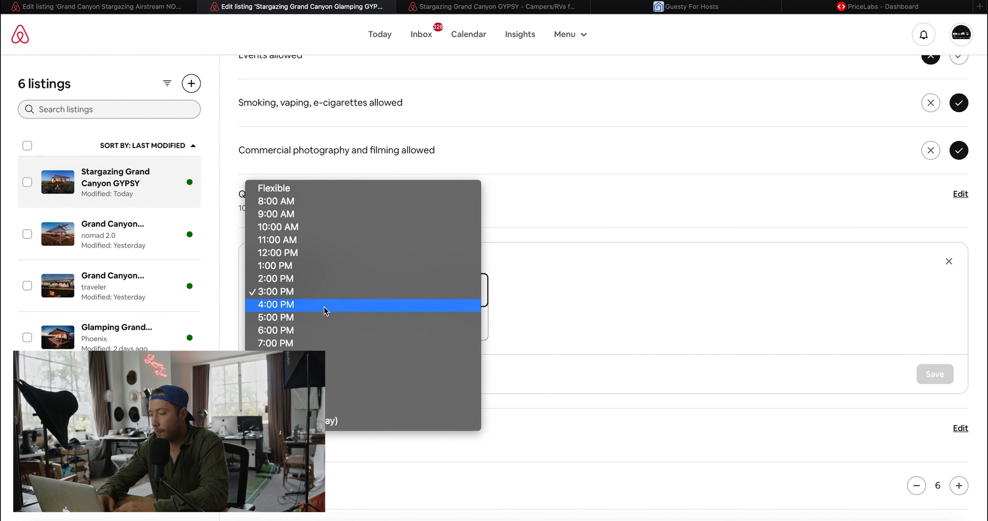
left_click(325, 306)
left_click(934, 382)
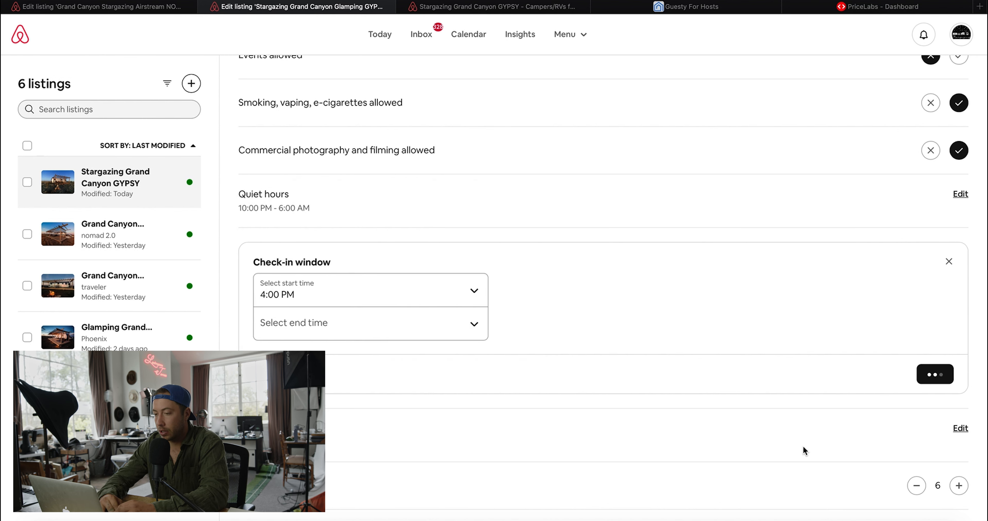
- Set the checkout time to 10:00 AM and save
scroll(805, 450, "down", 3)
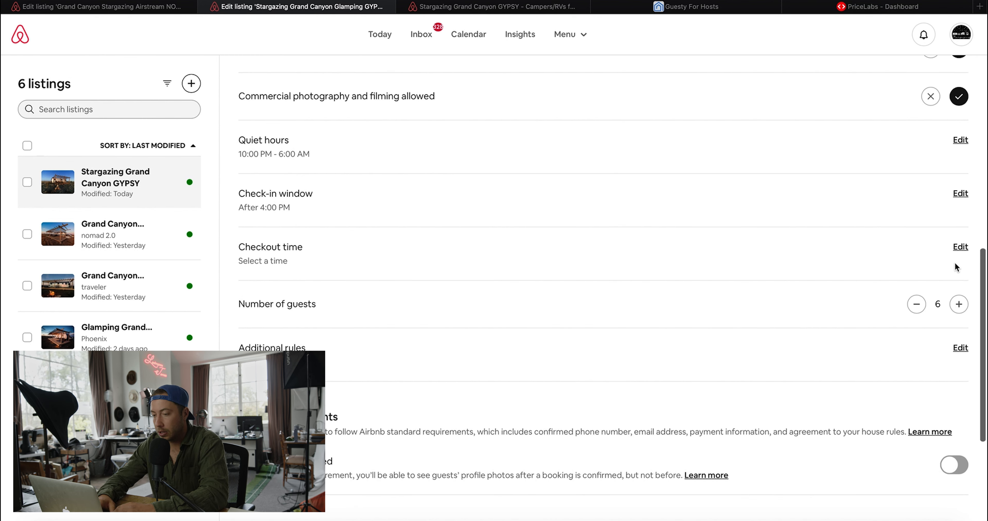
left_click(960, 248)
scroll(401, 332, "up", 1)
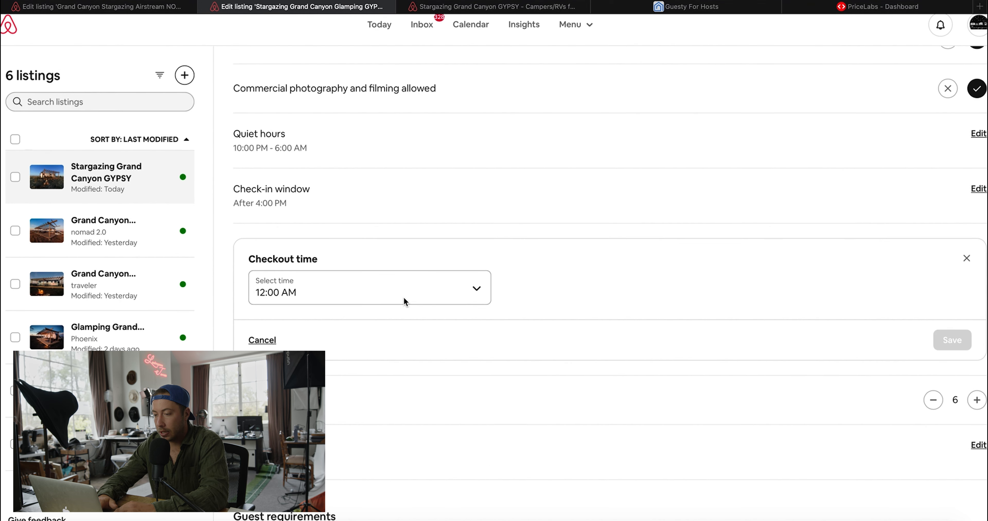
left_click(407, 294)
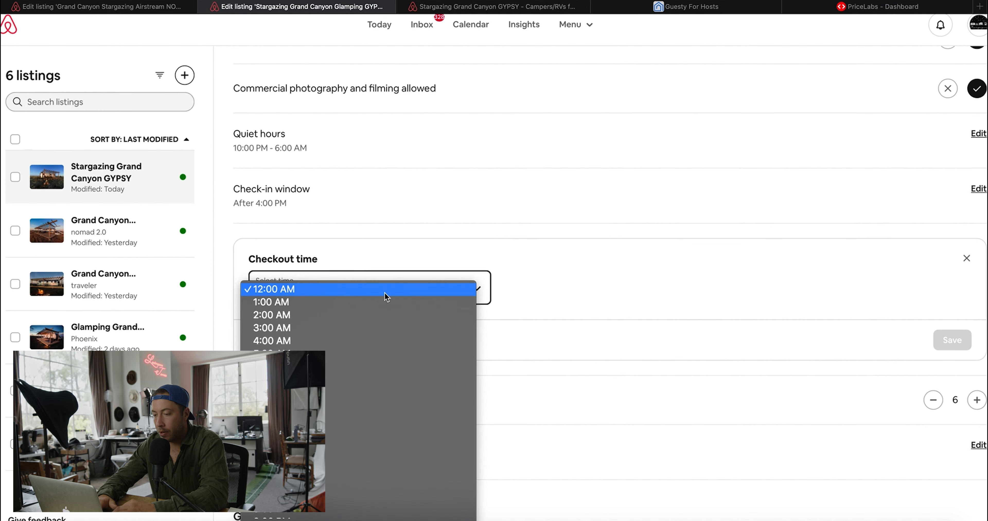
left_click(393, 407)
scroll(391, 420, "down", 1)
left_click(929, 341)
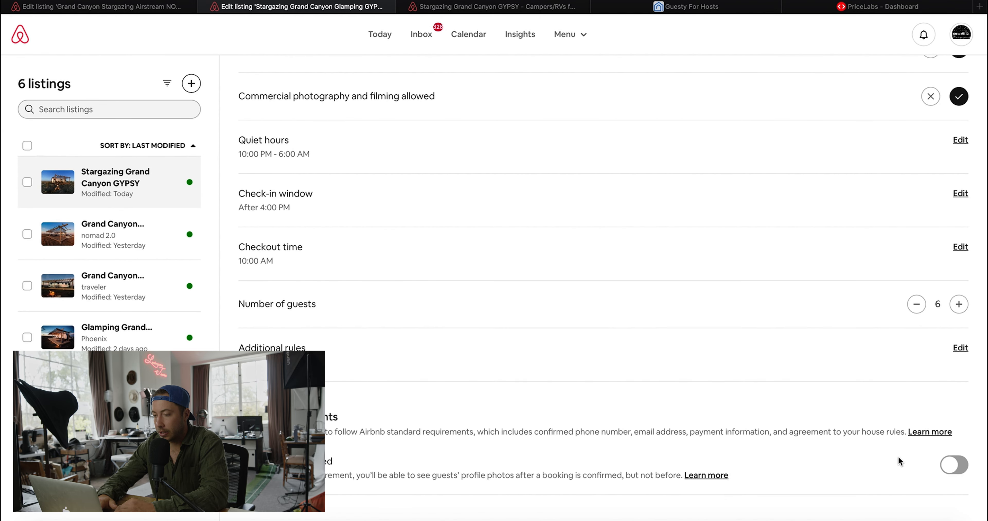
- Require guests to have a profile photo
scroll(898, 455, "down", 4)
left_click(953, 330)
scroll(806, 393, "down", 1)
scroll(794, 399, "down", 1)
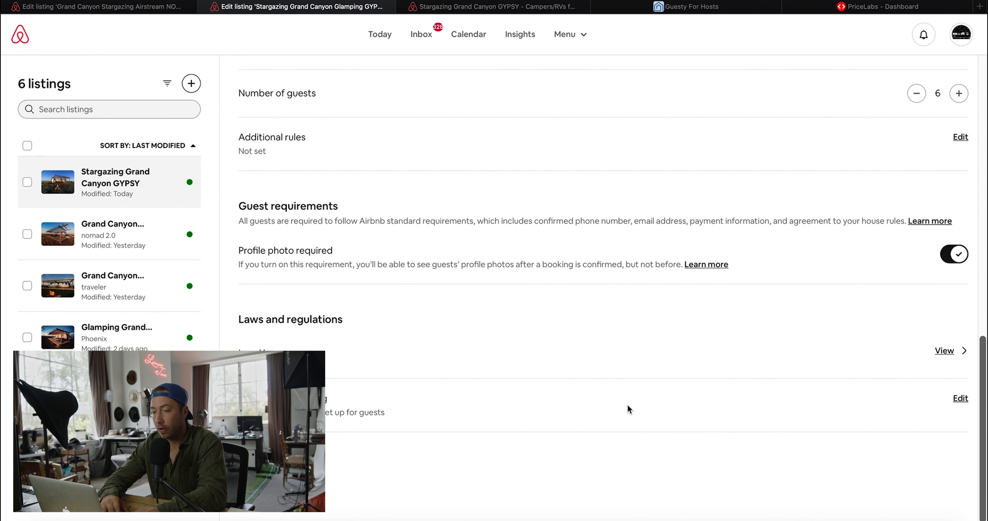
scroll(456, 217, "up", 10)
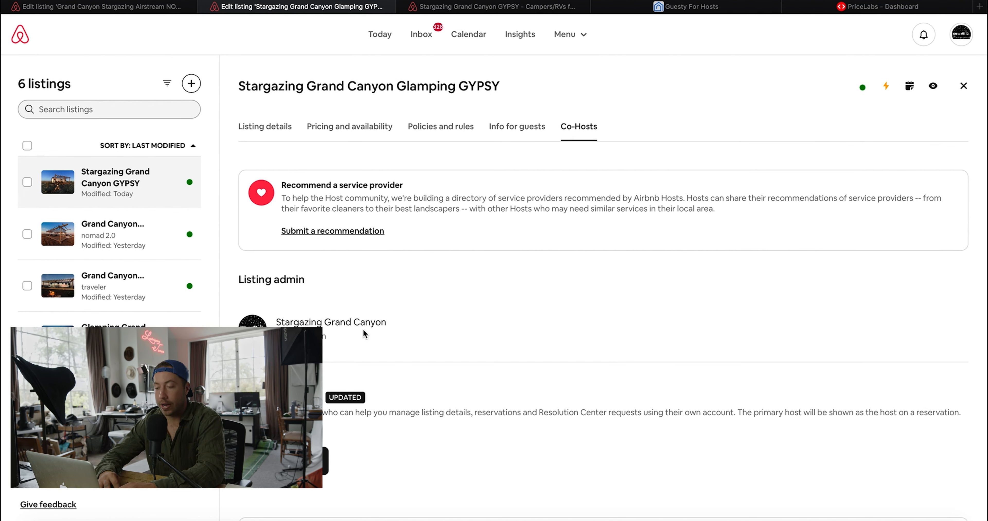
- Dismiss the co-host invite form and confirm the existing co-host as primary host
left_click(325, 461)
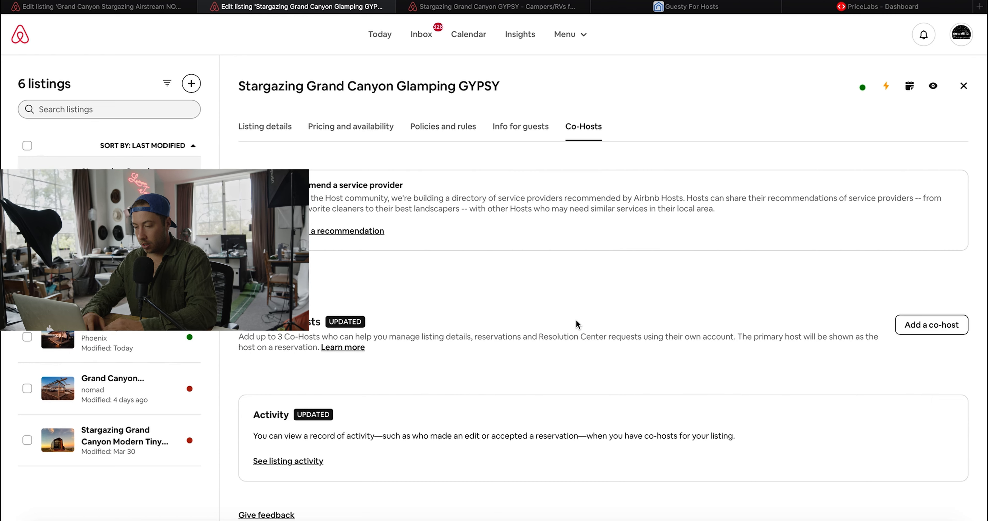
left_click(601, 127)
scroll(544, 393, "down", 3)
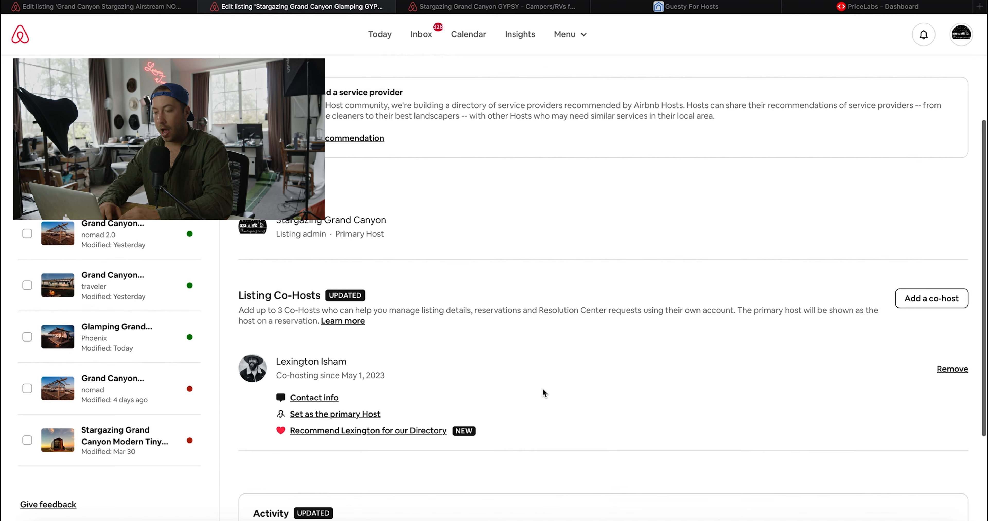
left_click(363, 420)
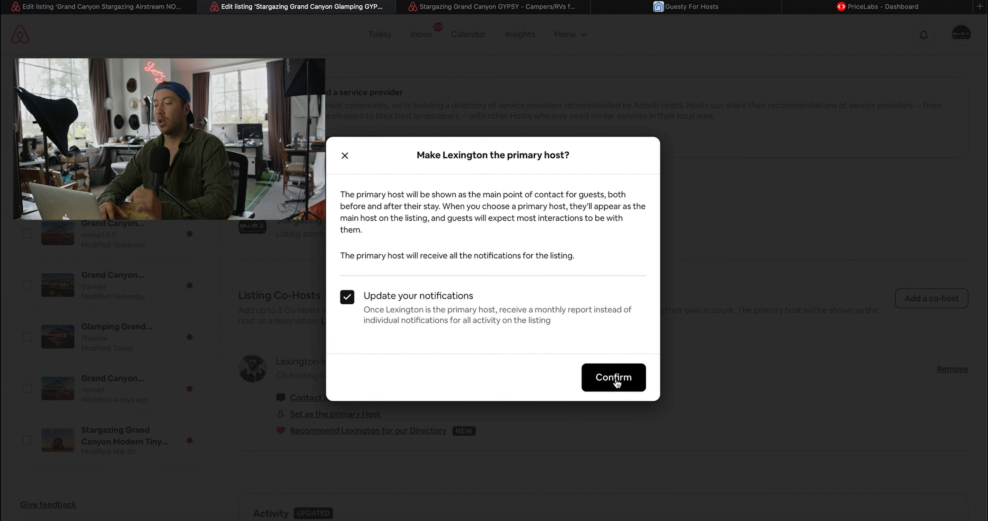
left_click(615, 378)
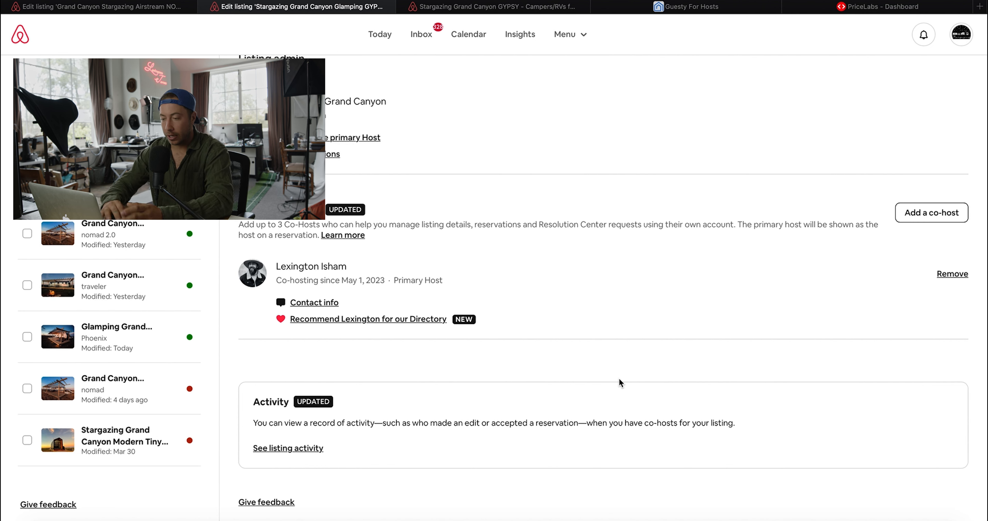
- Review the updated Co-Hosts tab and open the site's main navigation menu
scroll(619, 380, "down", 1)
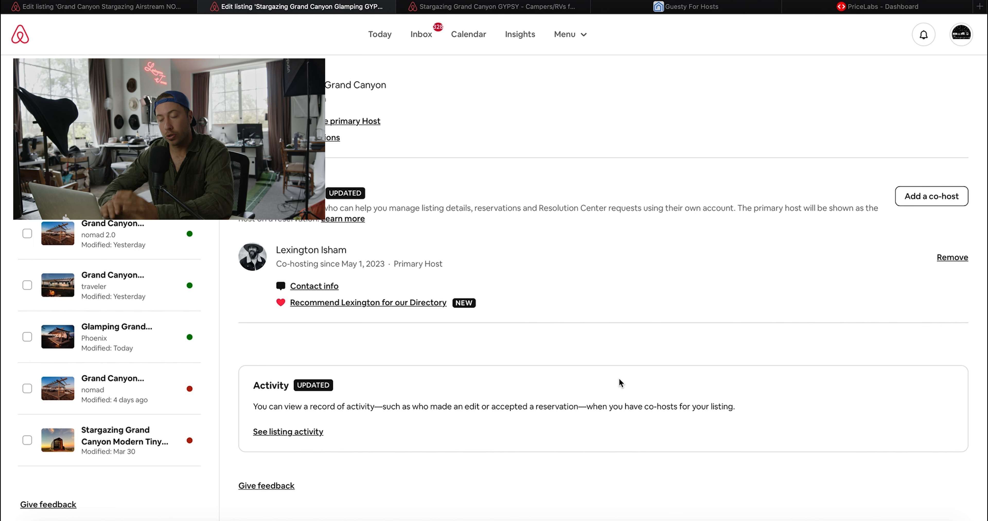
scroll(619, 377, "up", 1)
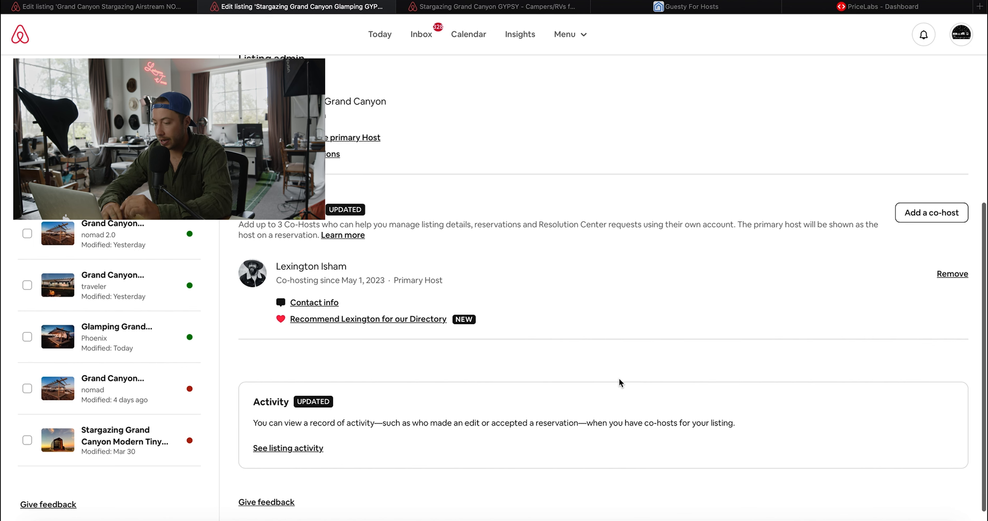
scroll(619, 377, "down", 1)
scroll(573, 333, "up", 6)
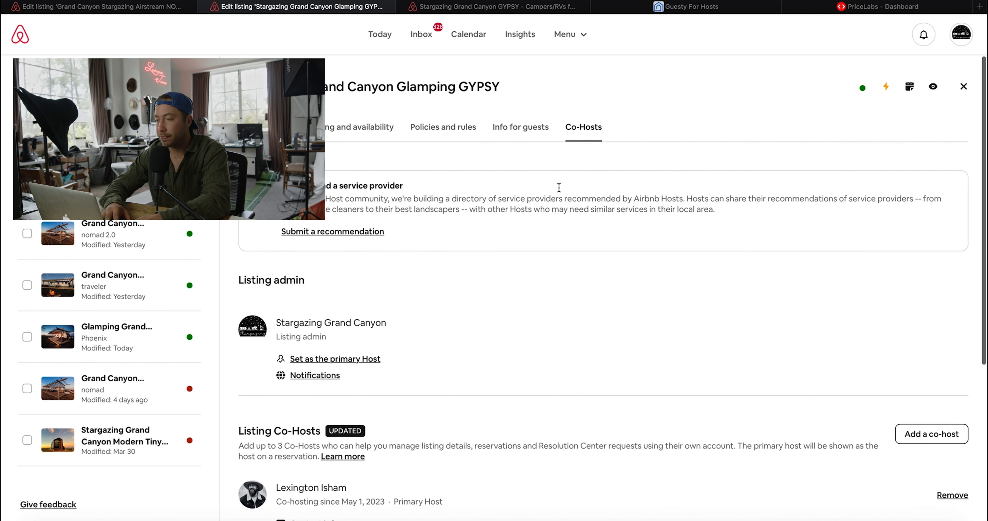
left_click(564, 35)
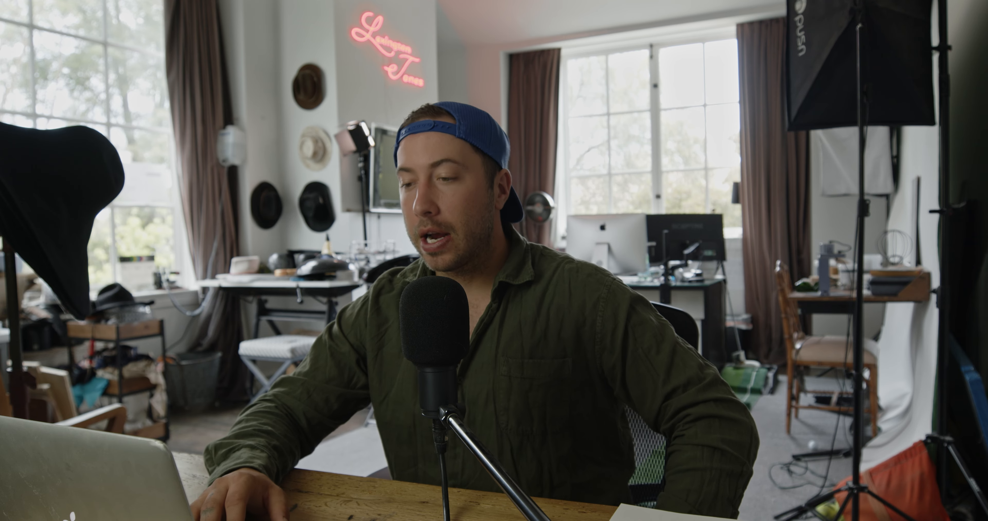